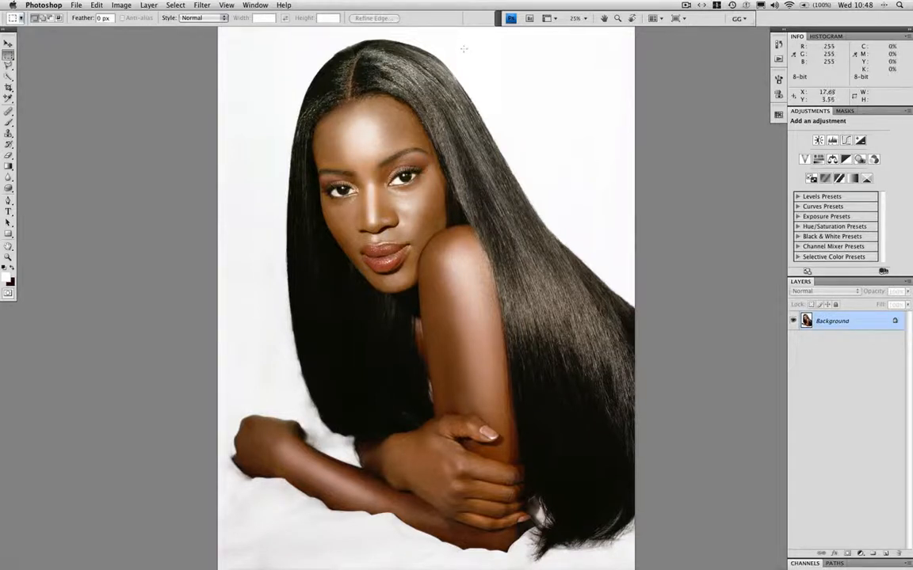
Select the white background above the woman's head with the Magic Wand at tolerance 32.
left_click(9, 76)
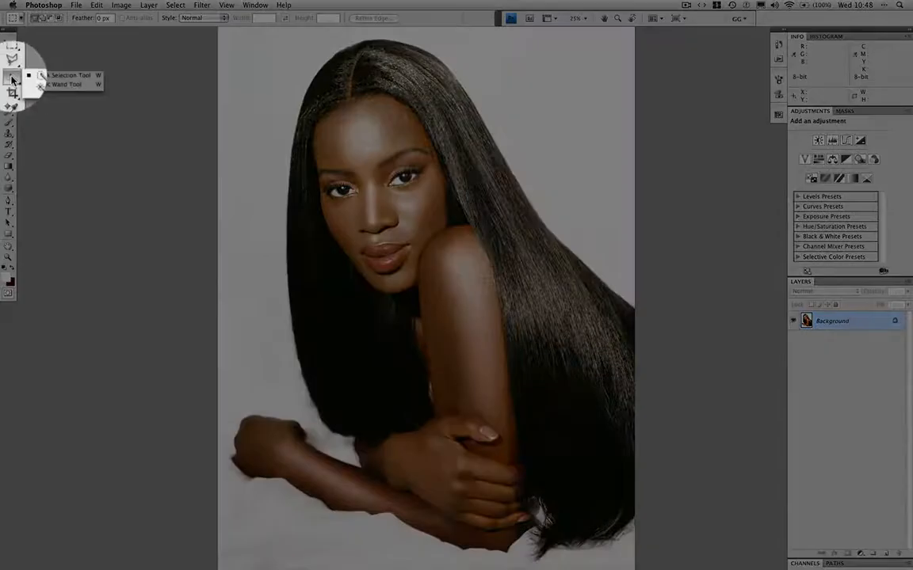
left_click(43, 84)
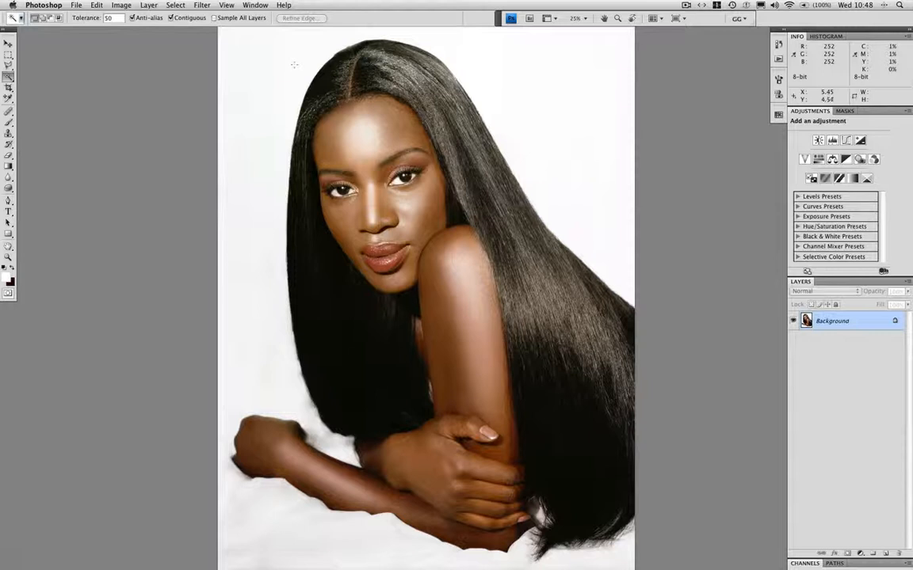
type("32")
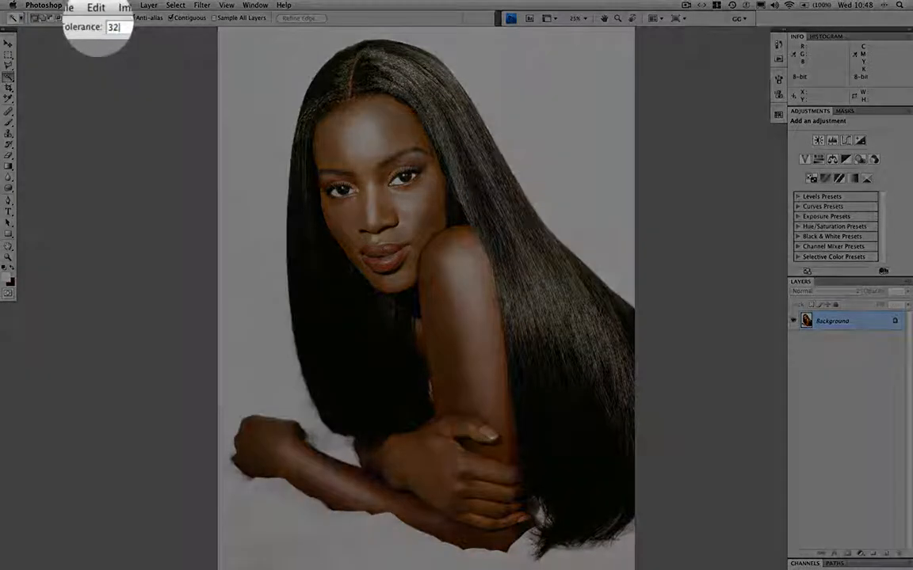
key("Return")
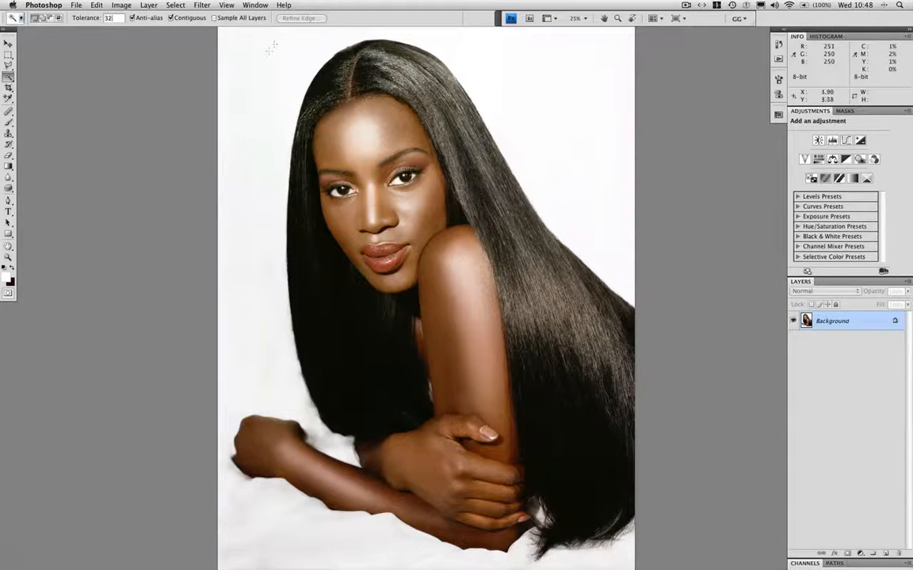
left_click(270, 55)
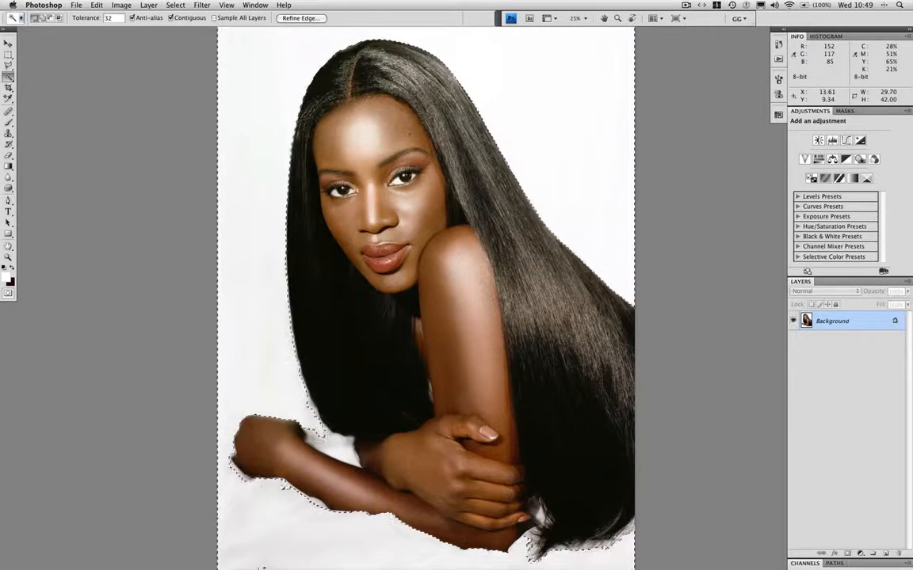
Add the white gap between the forearm and the hair to the Magic Wand selection.
key("super+equal")
scroll(402, 263, "down", 10)
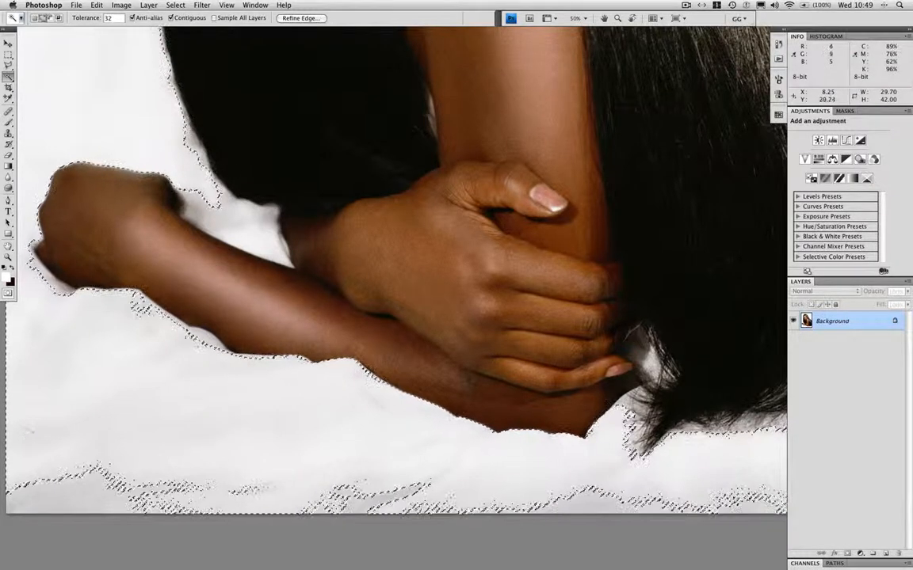
left_click(228, 216, "shift")
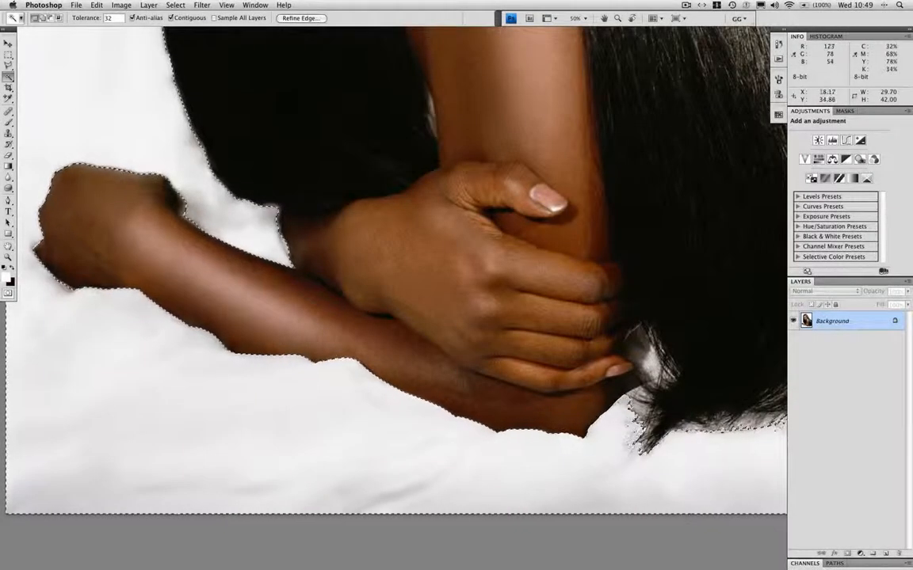
Try to add the grey patch between the little finger and the hair tips to the selection, and undo that addition.
left_click_drag(452, 320, 378, 230)
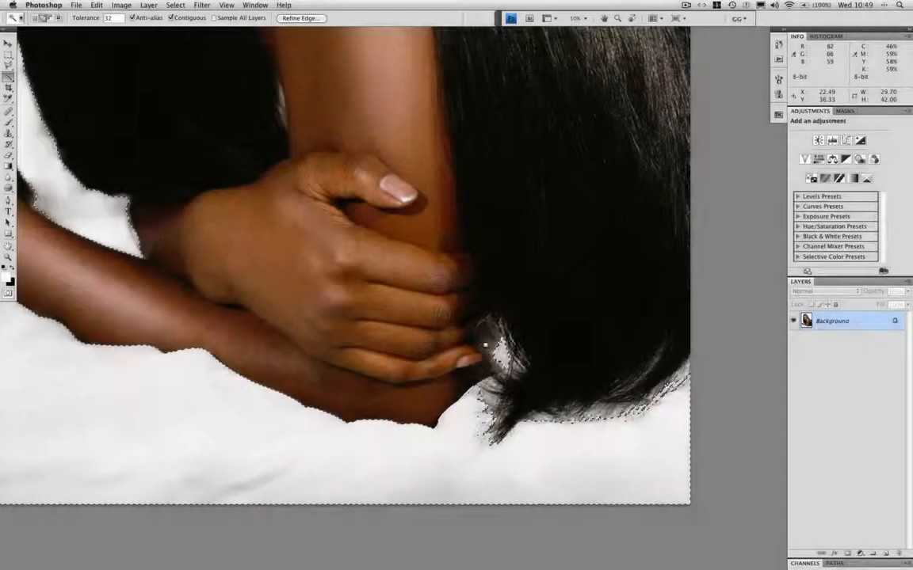
left_click(496, 319)
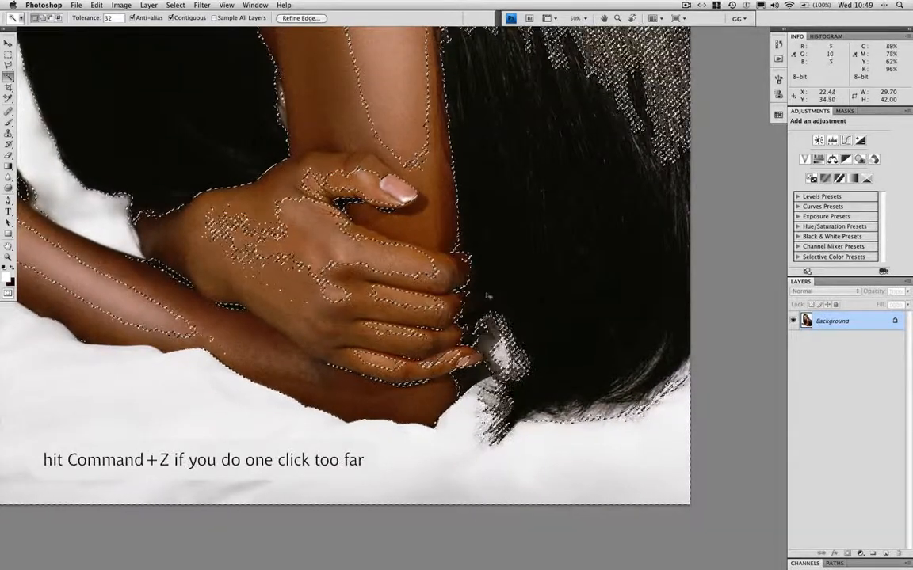
key("super+z")
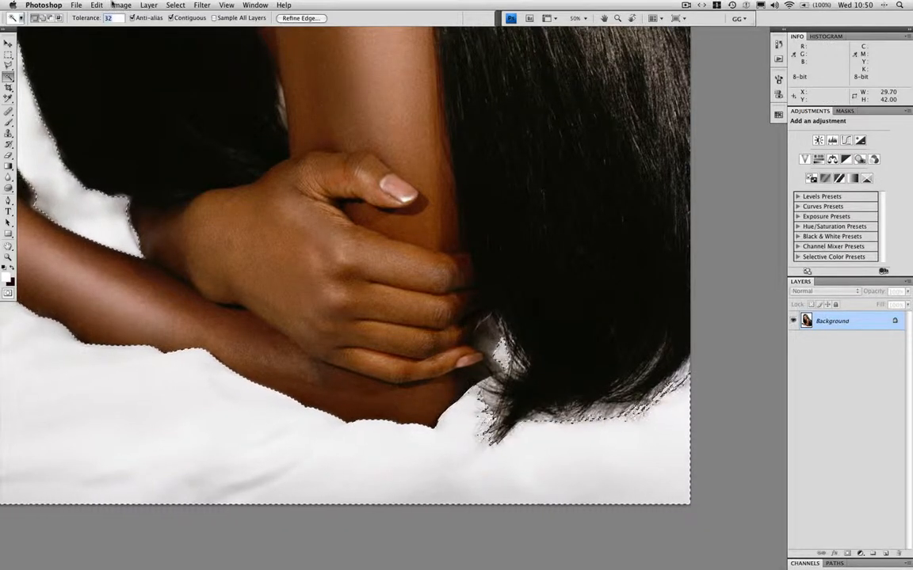
Set the Magic Wand tolerance to 10 and add the patch between the little finger and the hair to the selection.
type("10")
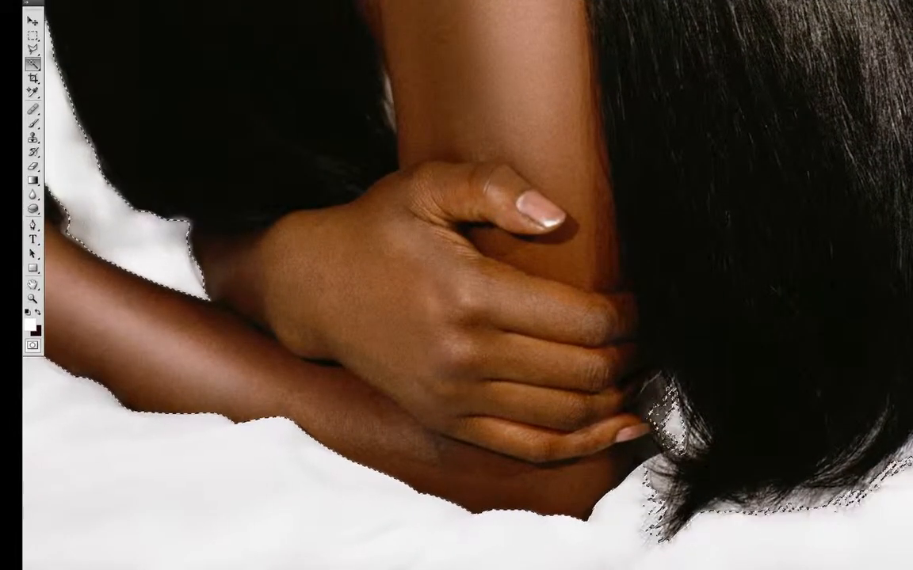
left_click(666, 414, "shift")
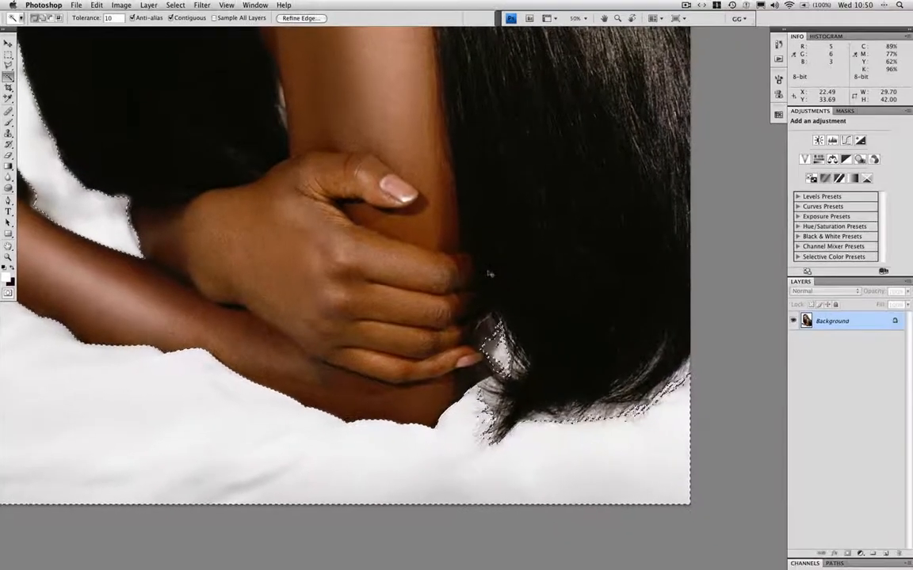
key("super+0")
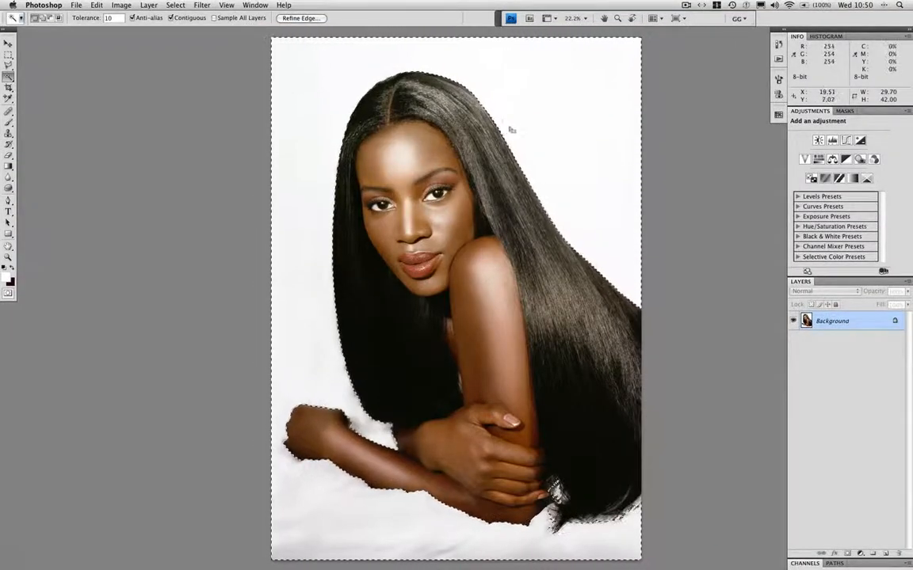
Check the Magic Wand selection as a Quick Mask overlay, return to the normal view and deselect everything.
key("q")
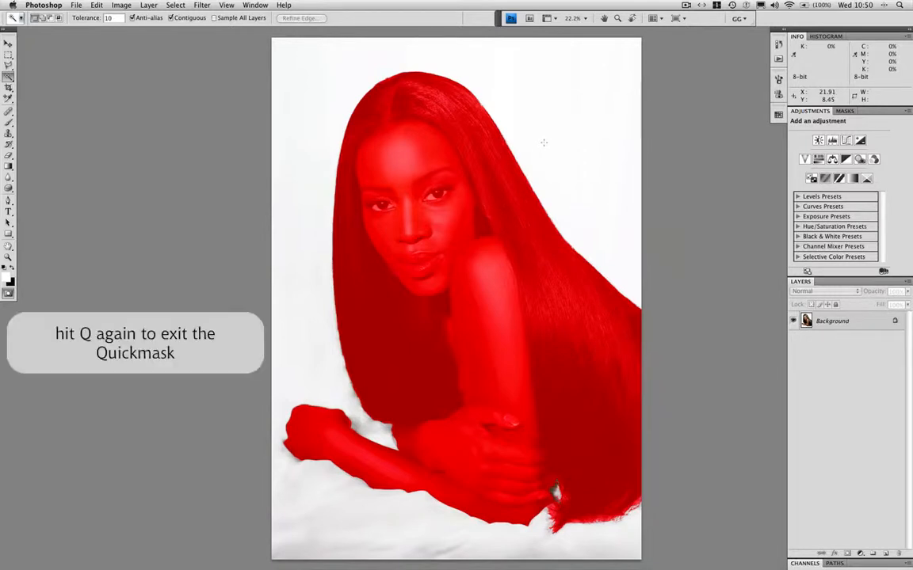
key("q")
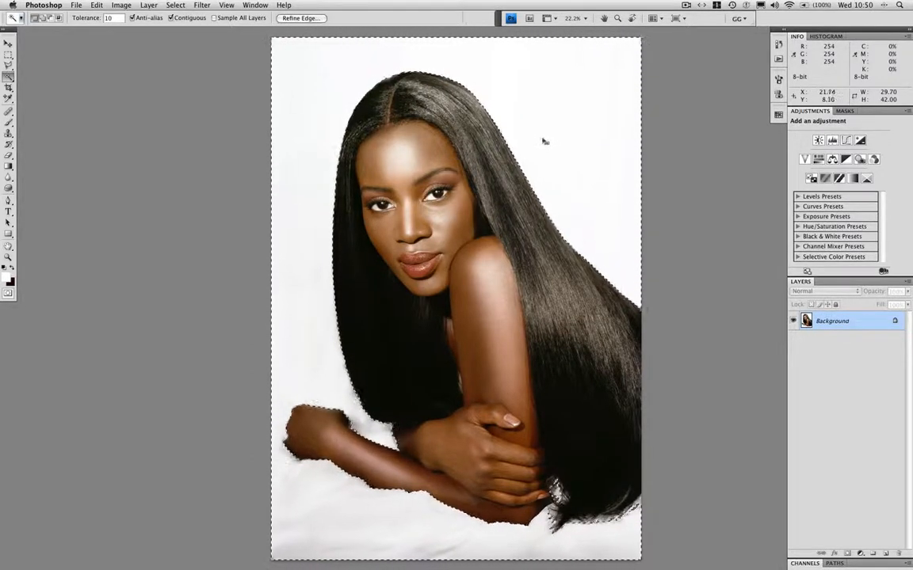
key("super+d")
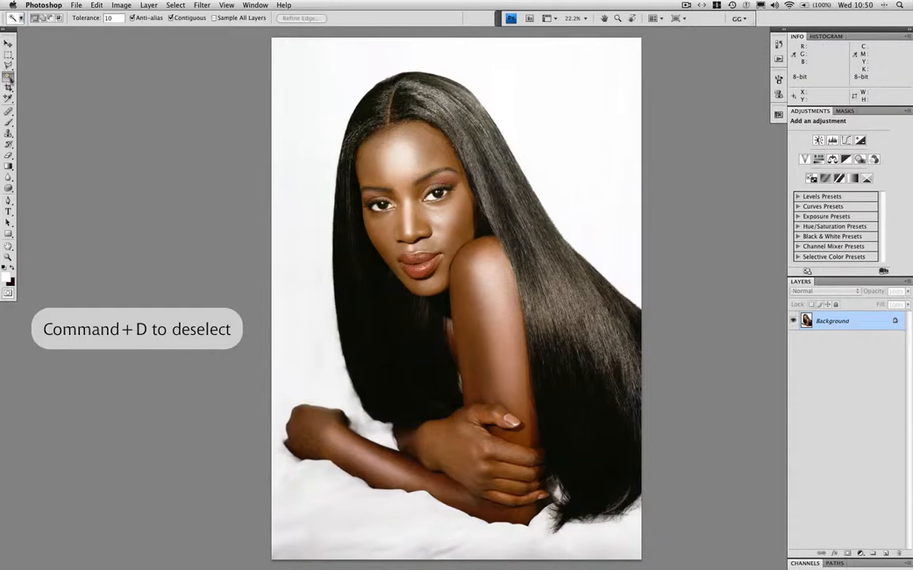
Select the white background around the woman with the Quick Selection tool, including the sheet beneath her arms.
left_click(10, 77)
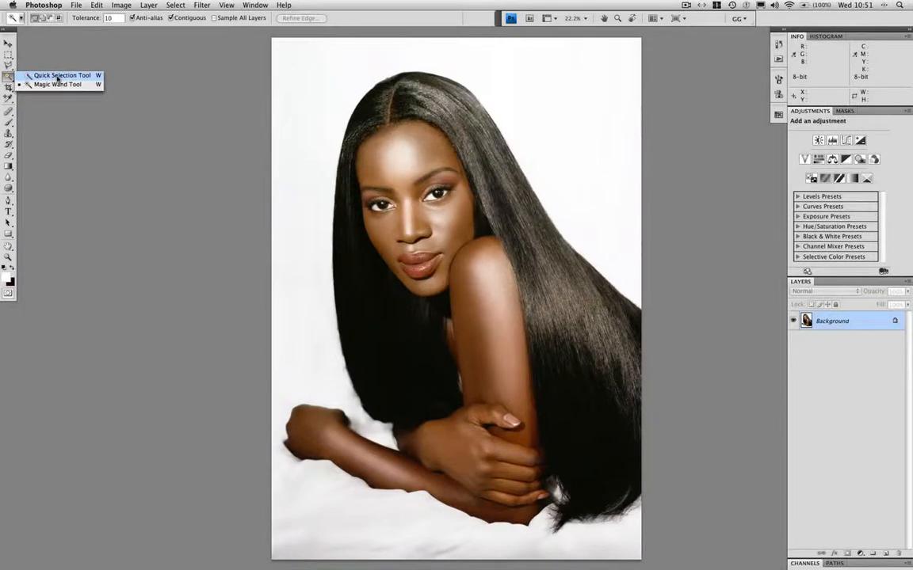
left_click(58, 76)
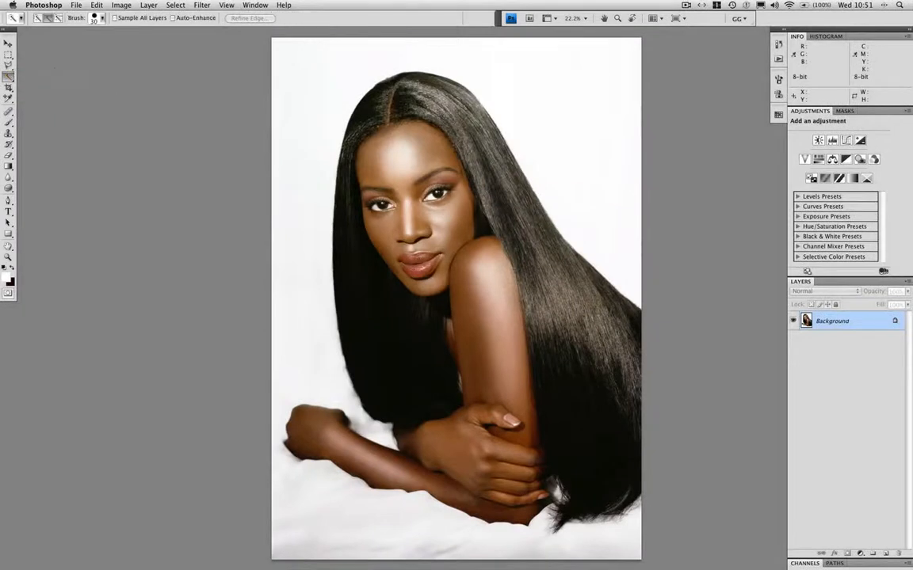
left_click(36, 20)
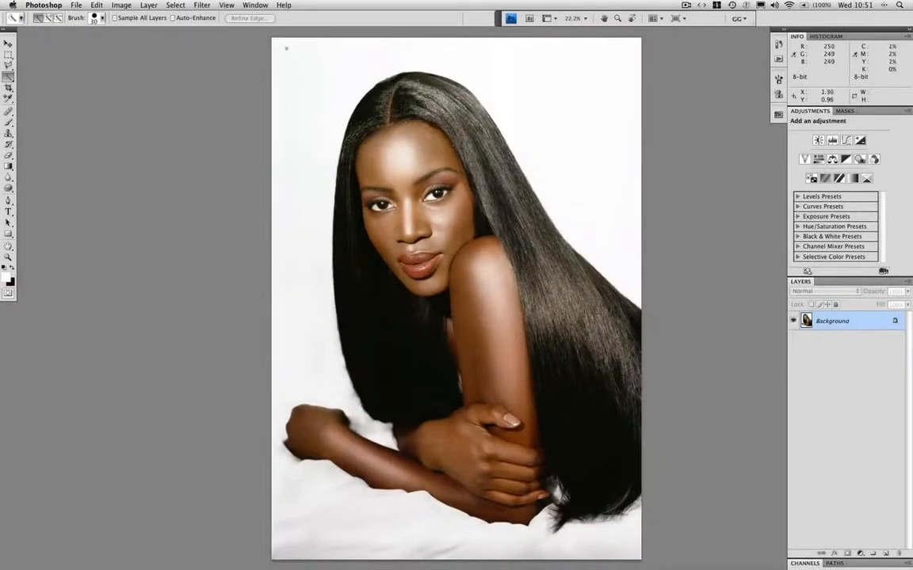
mouse_move(329, 91)
left_mouse_down()
mouse_move(342, 61)
mouse_move(473, 62)
left_mouse_up()
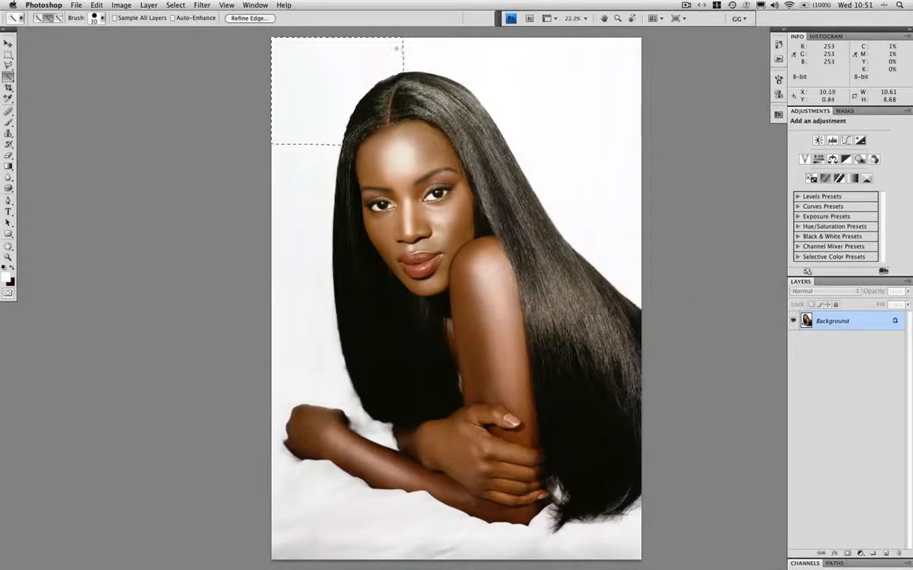
mouse_move(397, 52)
left_mouse_down()
mouse_move(510, 81)
mouse_move(536, 103)
mouse_move(530, 42)
mouse_move(472, 62)
mouse_move(311, 156)
mouse_move(304, 135)
mouse_move(306, 244)
mouse_move(321, 264)
left_mouse_up()
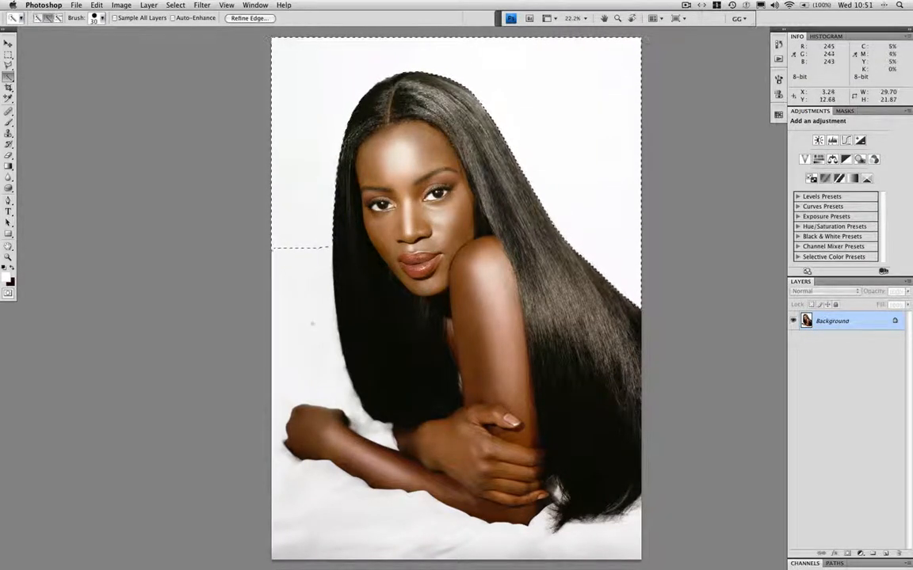
mouse_move(312, 323)
left_mouse_down()
mouse_move(323, 249)
mouse_move(291, 477)
mouse_move(348, 508)
mouse_move(348, 500)
mouse_move(370, 502)
mouse_move(580, 542)
mouse_move(632, 529)
left_mouse_up()
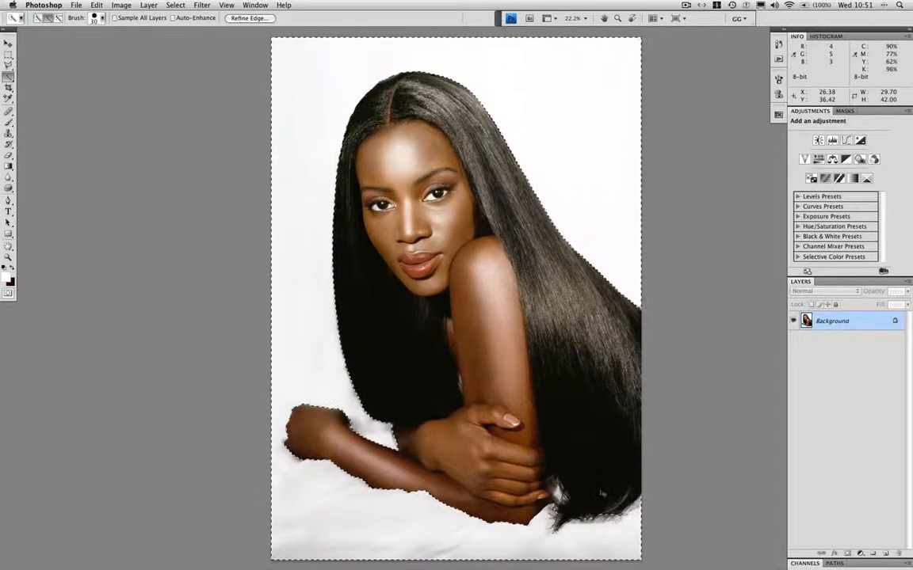
Add the small light gap between the little finger and the hair tips to the Quick Selection.
key("super+plus")
key("super+plus")
key("super+plus")
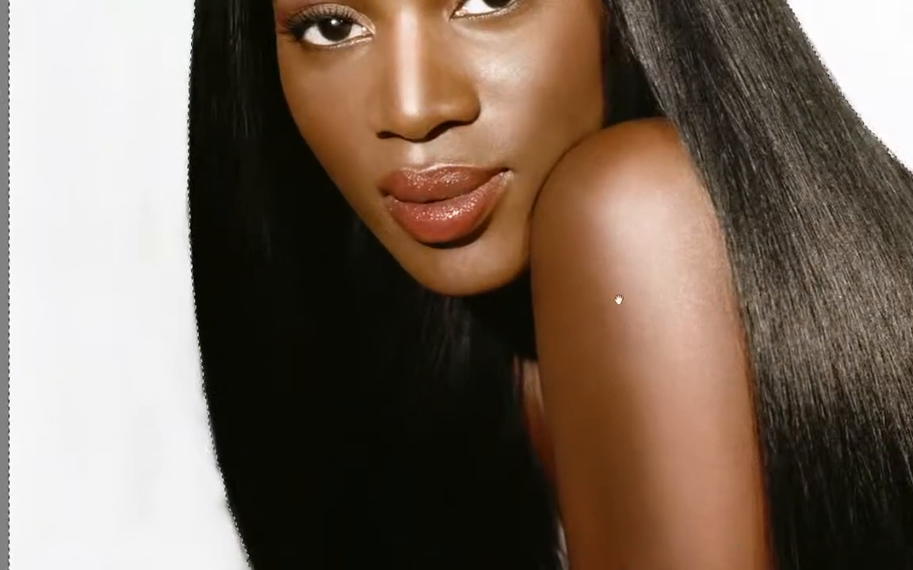
left_click_drag(618, 300, 567, 230)
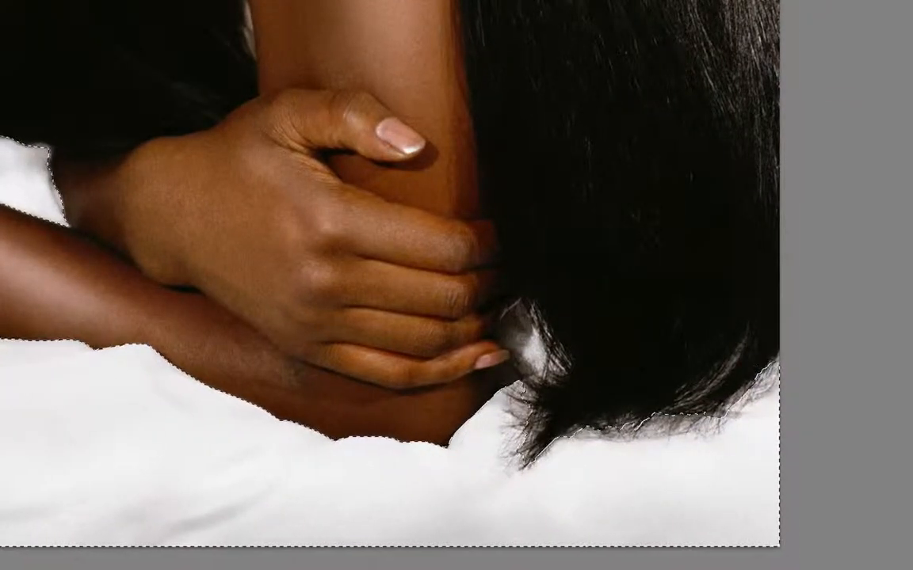
left_click_drag(538, 358, 525, 323)
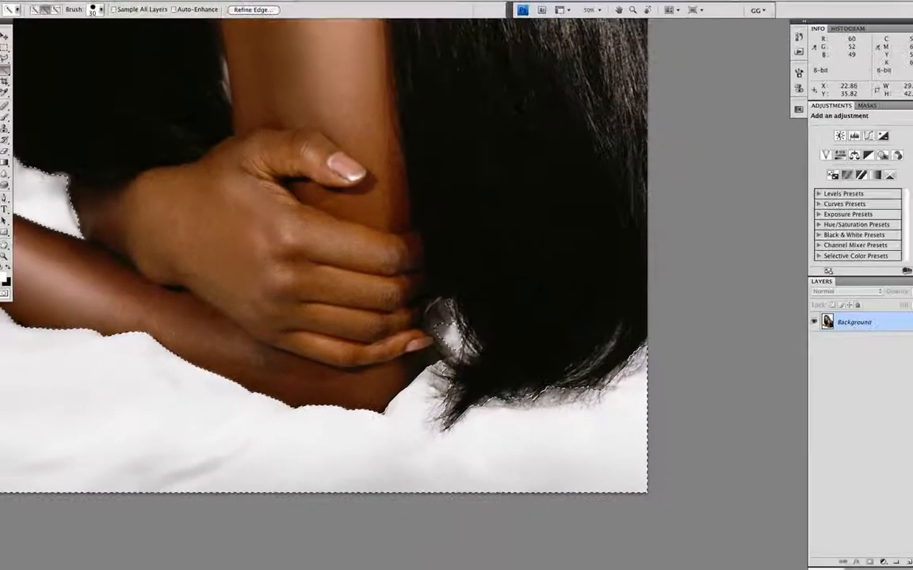
Check the Quick Selection result as a Quick Mask overlay, return to the normal view and clear the selection.
key("super+minus")
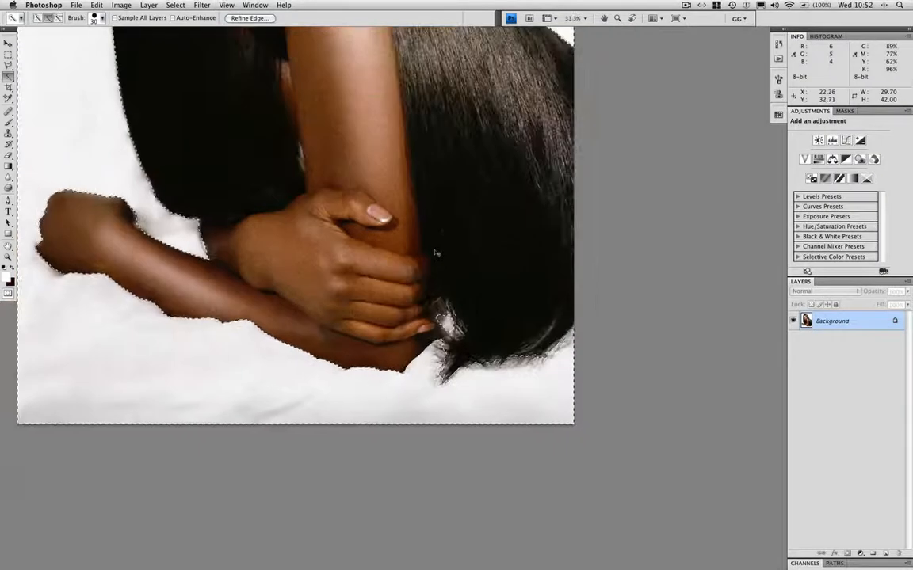
key("super+minus")
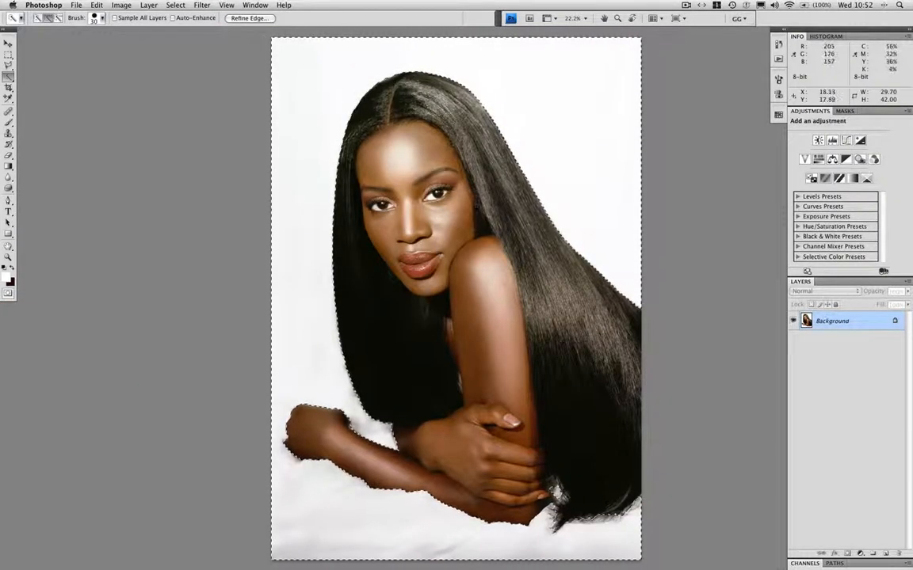
key("q")
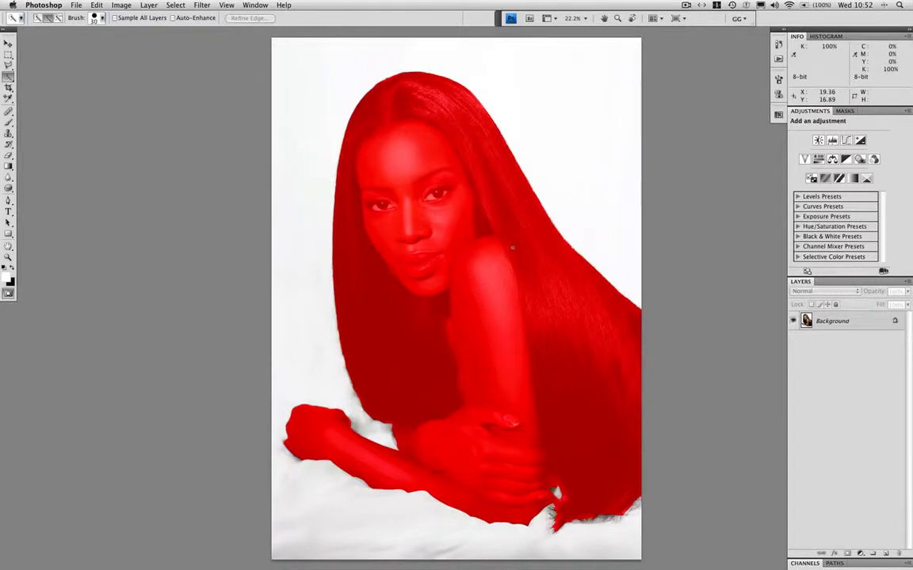
key("q")
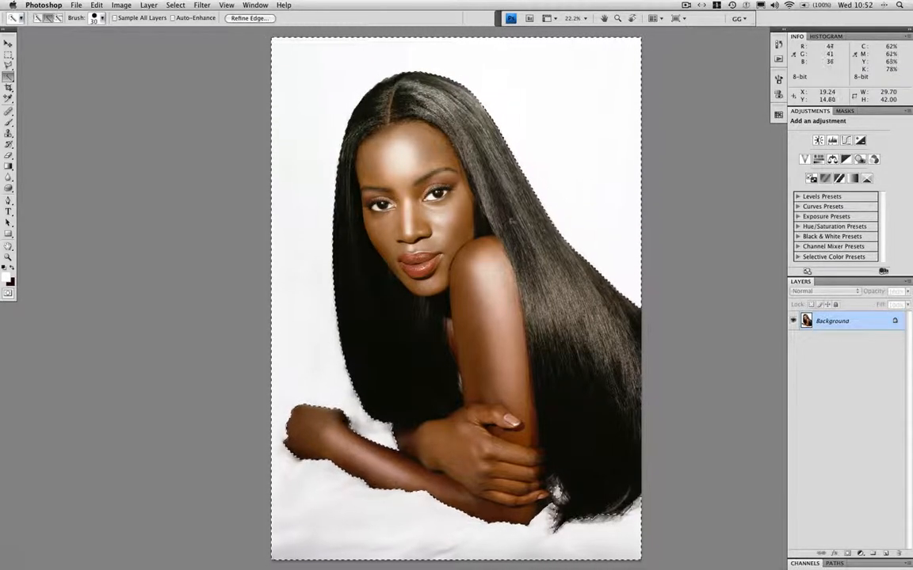
key("super+d")
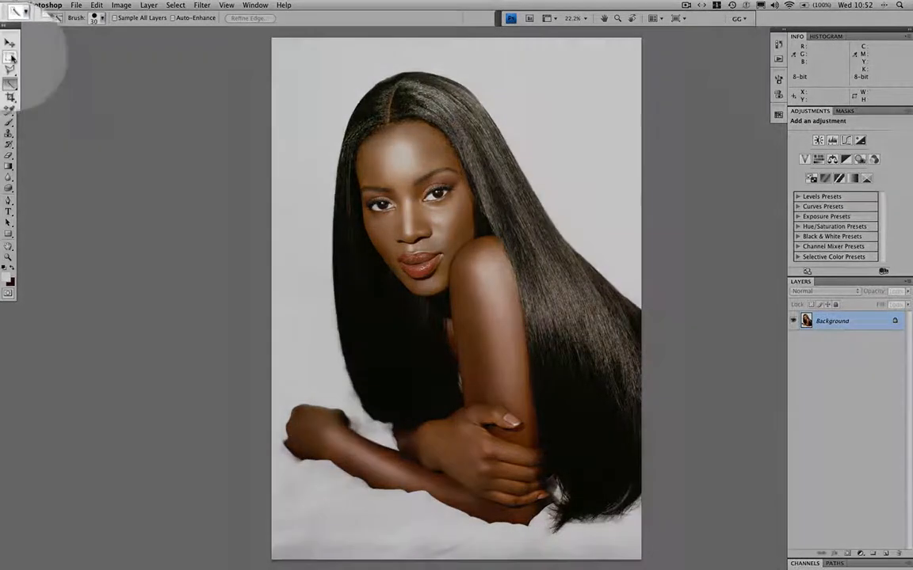
Draw a rectangular marquee about 10.1 by 11.2 over the woman's face with the Rectangular Marquee tool.
left_click(7, 56)
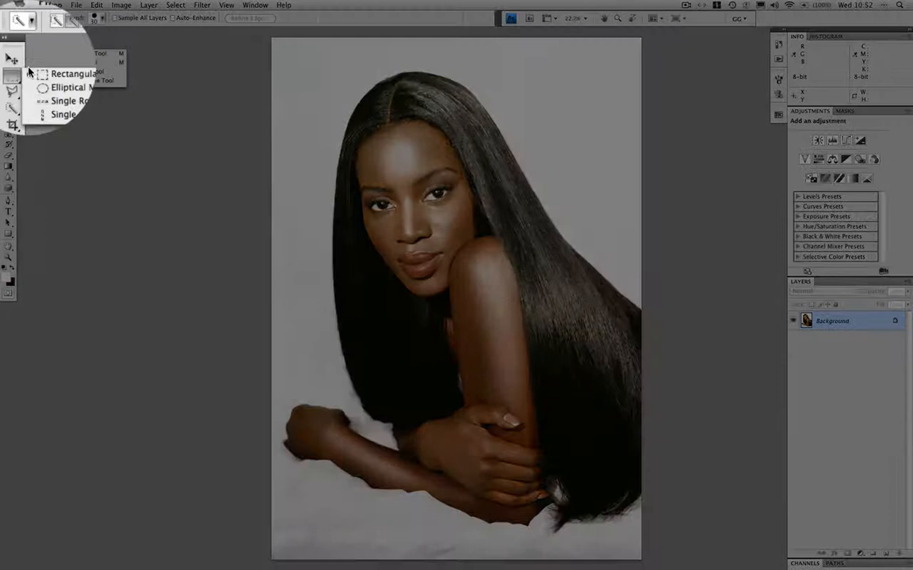
left_click(69, 70)
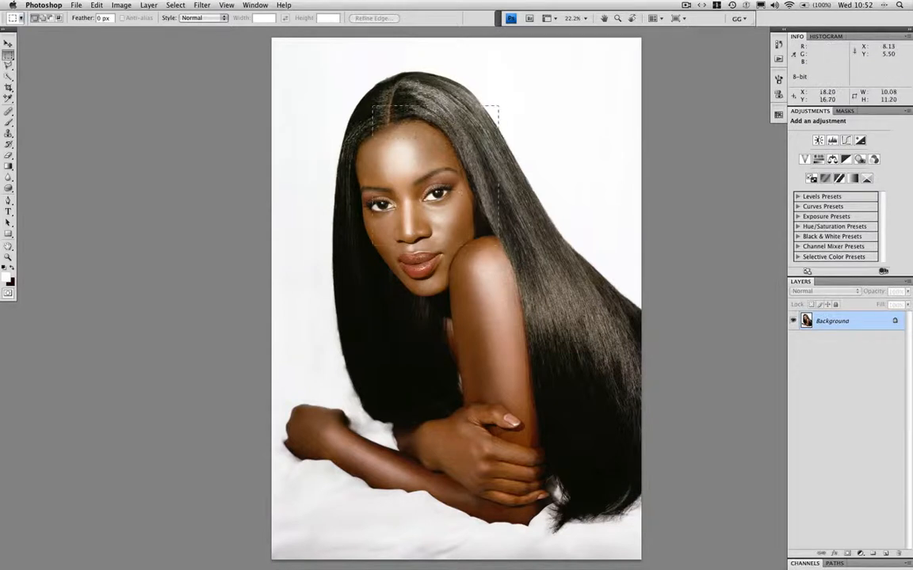
left_click_drag(372, 105, 499, 246)
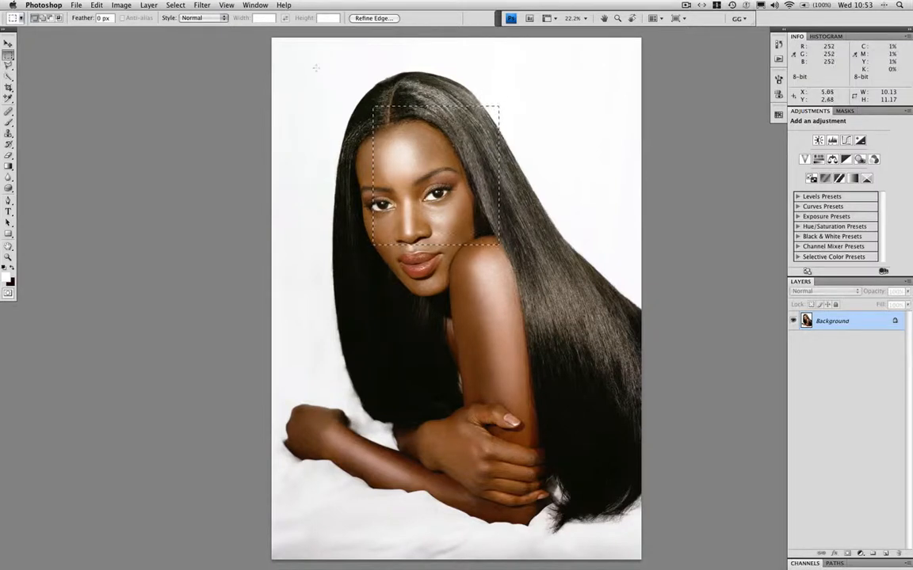
Replace the selection with a larger marquee around the head, and extend it with rectangles over the hair, body and outstretched forearm.
left_click_drag(317, 68, 356, 92)
left_click_drag(496, 230, 524, 286)
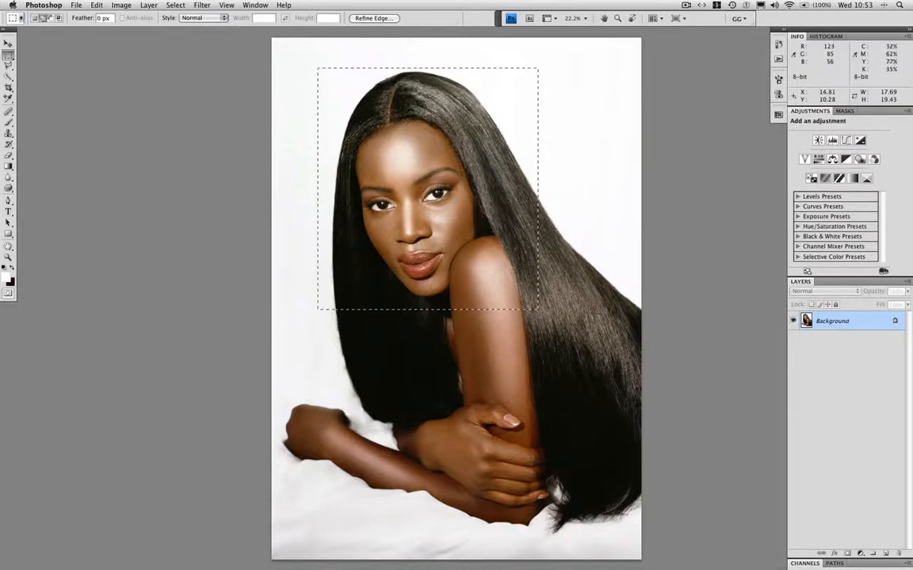
left_click_drag(458, 164, 605, 361)
left_click_drag(327, 271, 653, 564)
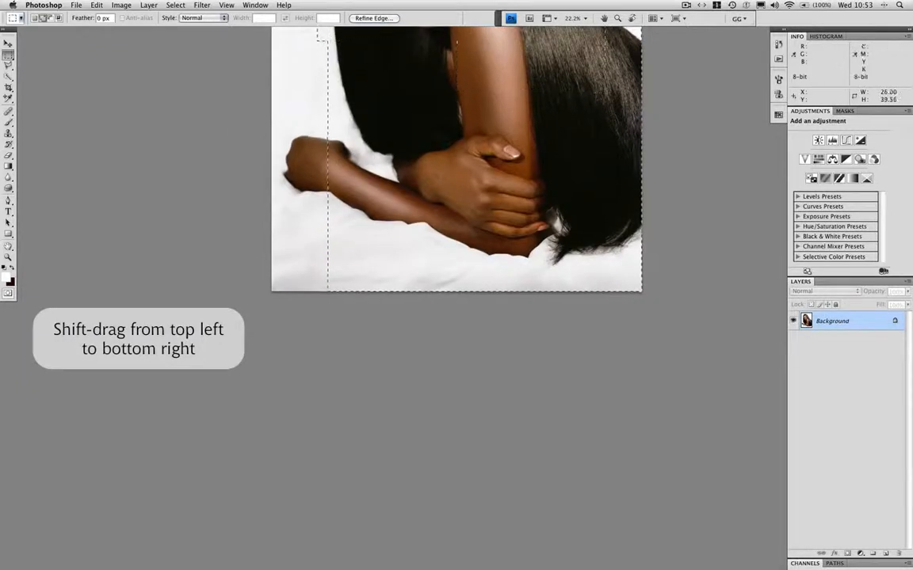
left_click_drag(273, 121, 328, 218)
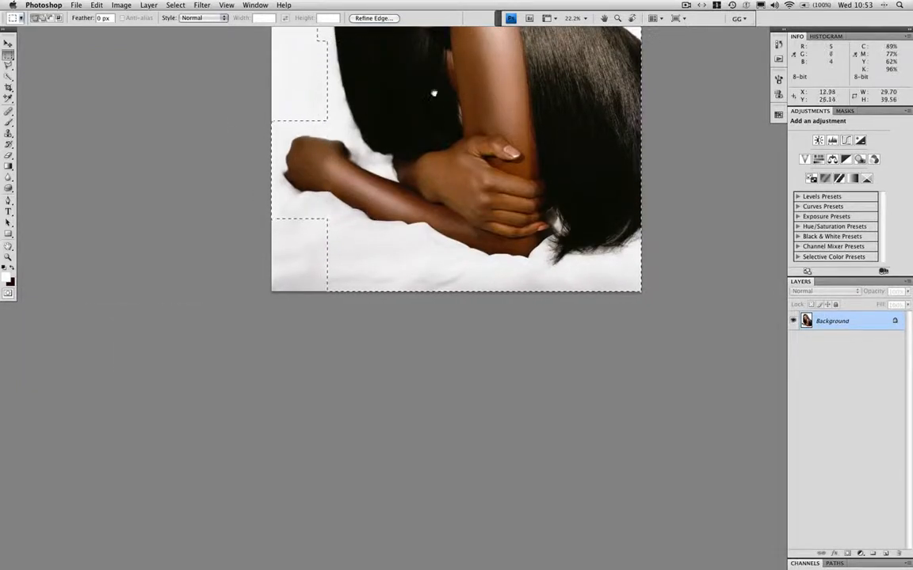
scroll(434, 93, "up", 10)
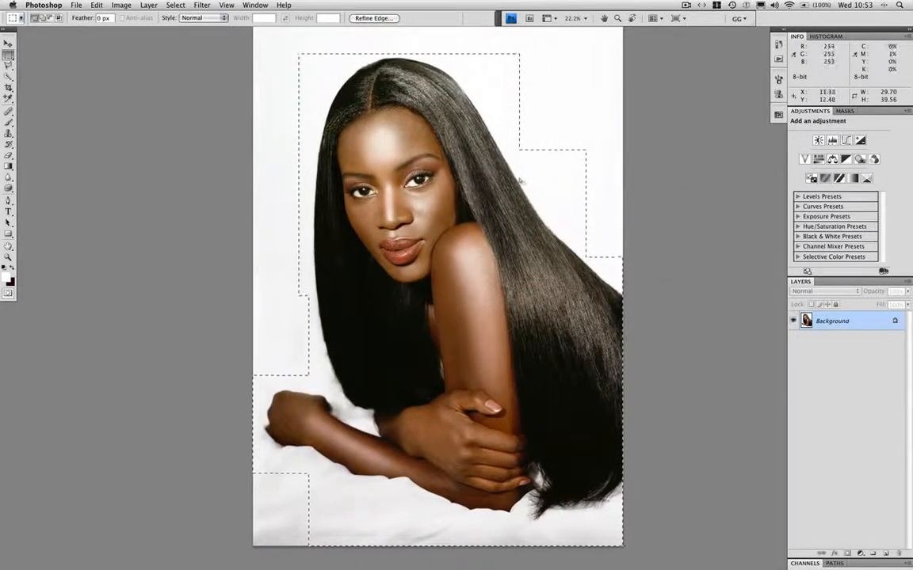
Clear the stepped rectangle selection and draw a marquee constrained to a square over the woman's head.
key("super+d")
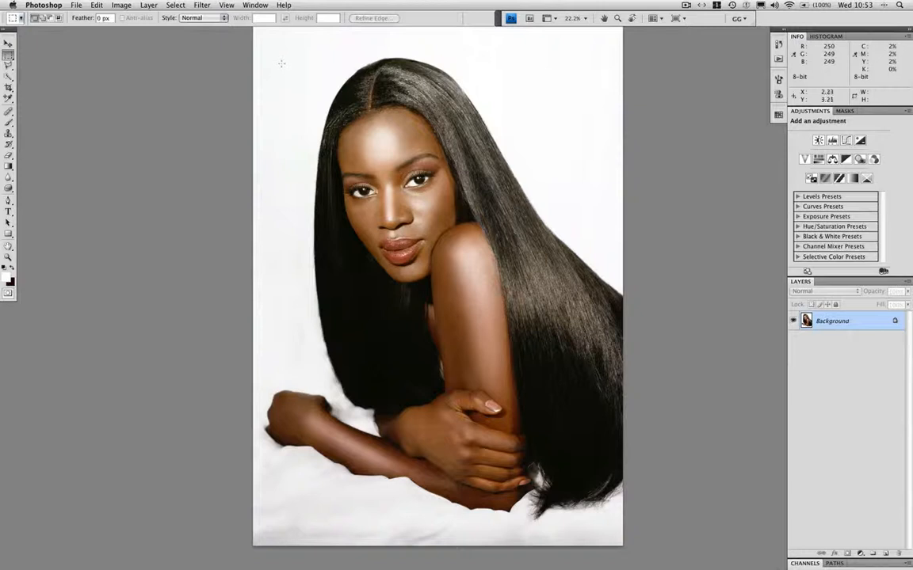
scroll(271, 92, "up", 3)
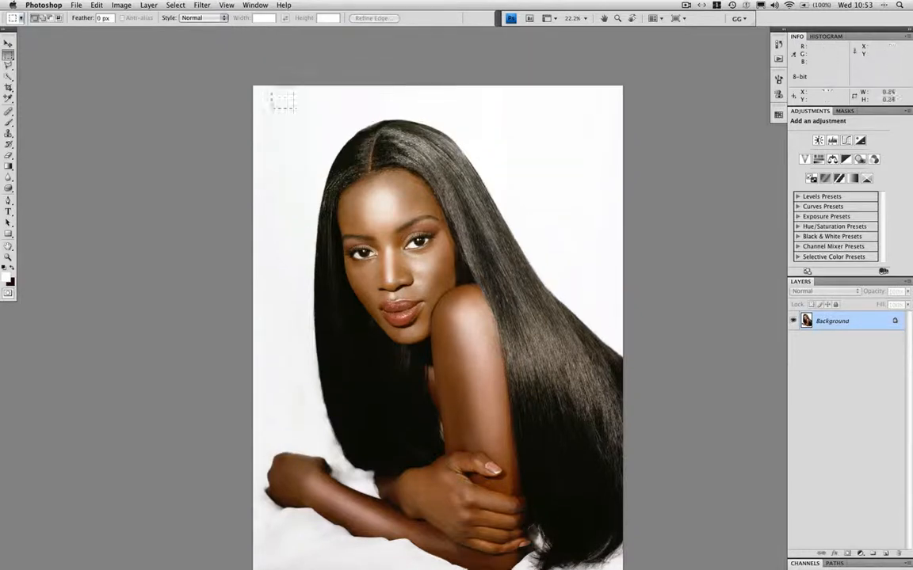
left_click_drag(271, 108, 608, 443)
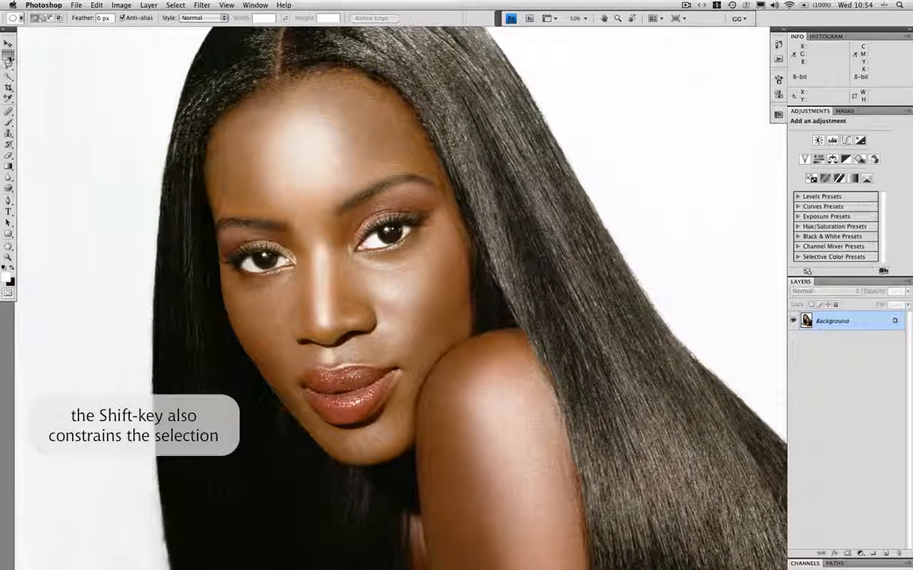
Draw an elliptical marquee about 13.0 by 15.6 around the woman's face with the Elliptical Marquee tool.
left_click(8, 55)
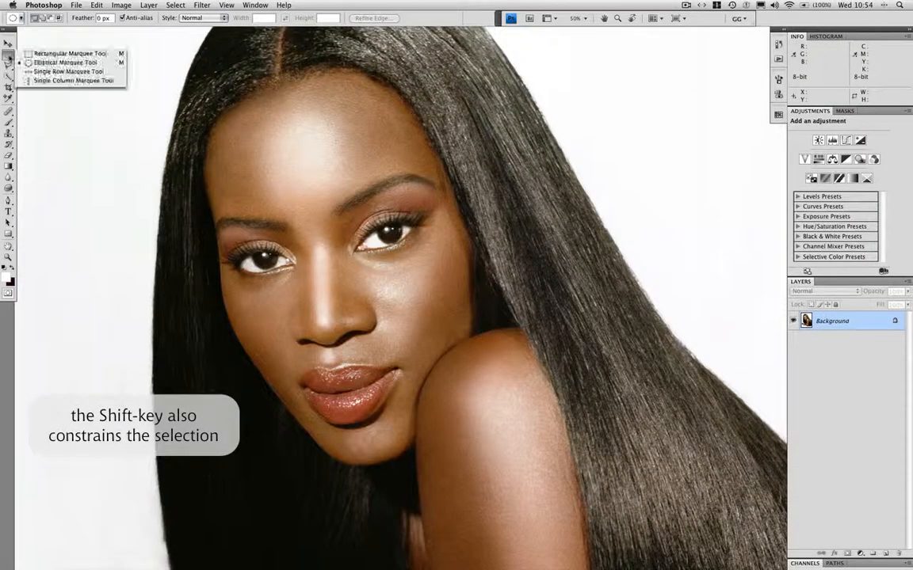
left_click(40, 64)
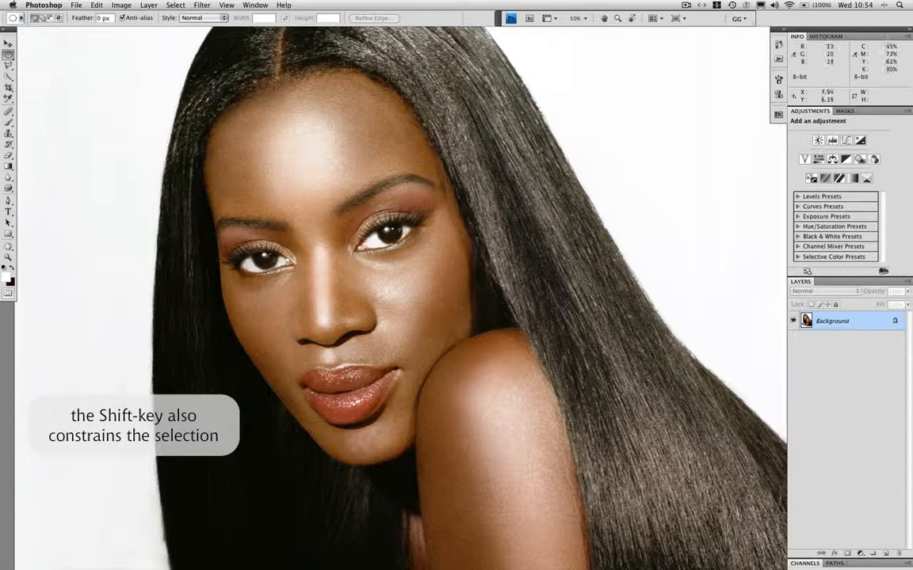
left_click_drag(173, 66, 248, 95)
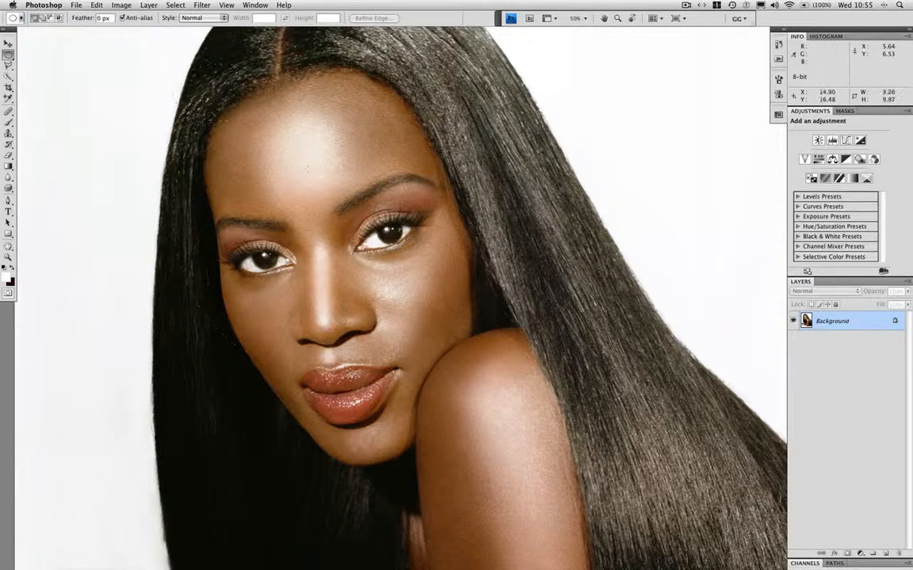
left_click_drag(514, 434, 554, 520)
left_click_drag(514, 480, 520, 484)
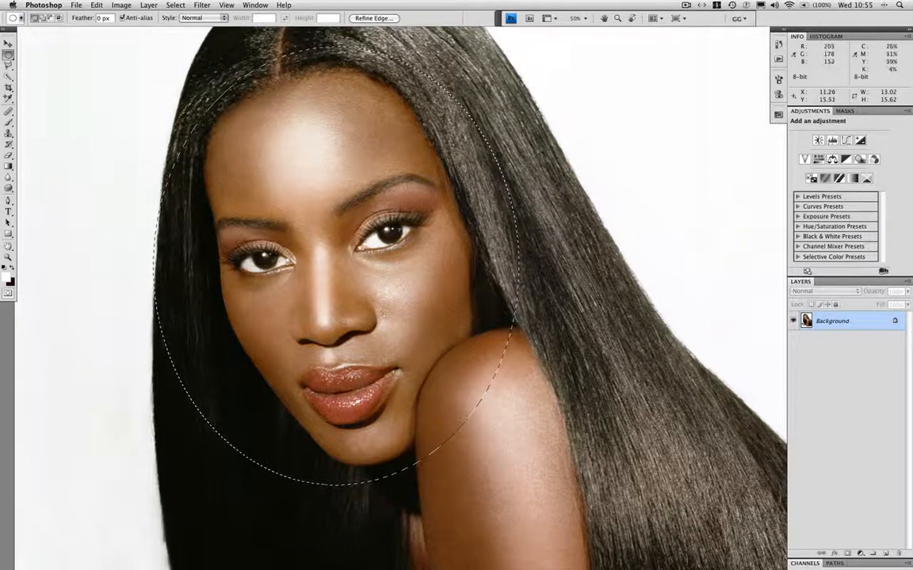
Replace the ellipse with one about 12.8 by 15.4 around the face, repositioning it while drawing.
left_click(174, 57)
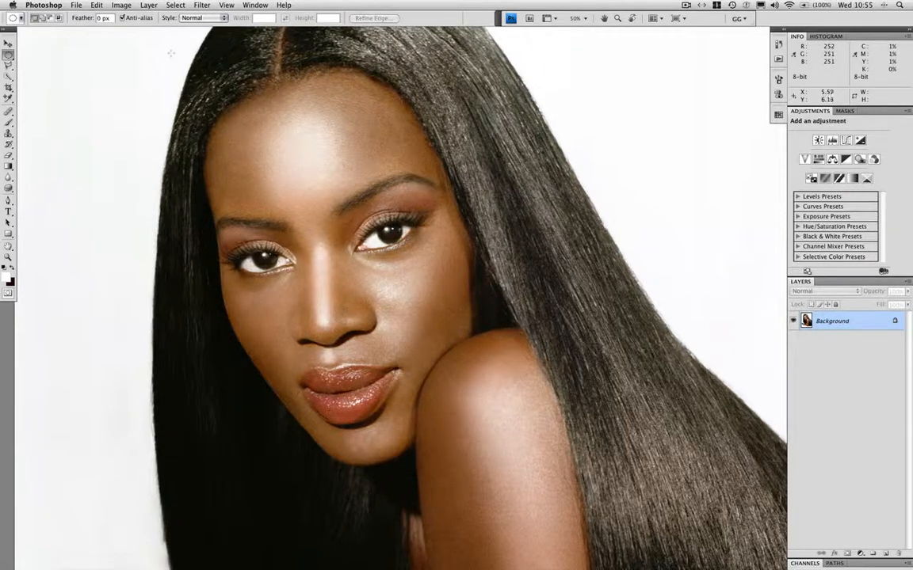
left_click_drag(175, 54, 411, 255)
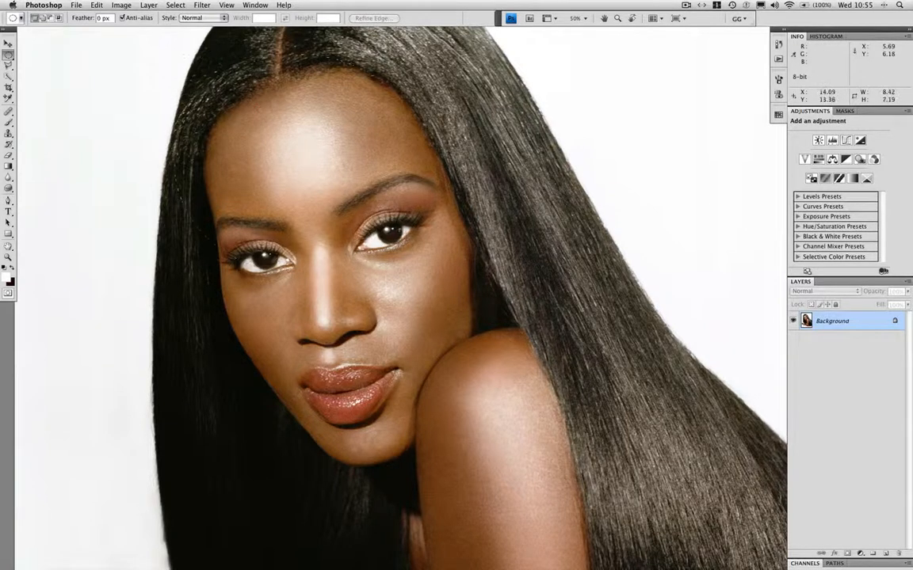
left_click_drag(519, 458, 531, 489)
left_click_drag(157, 300, 149, 295)
left_click_drag(519, 478, 510, 477)
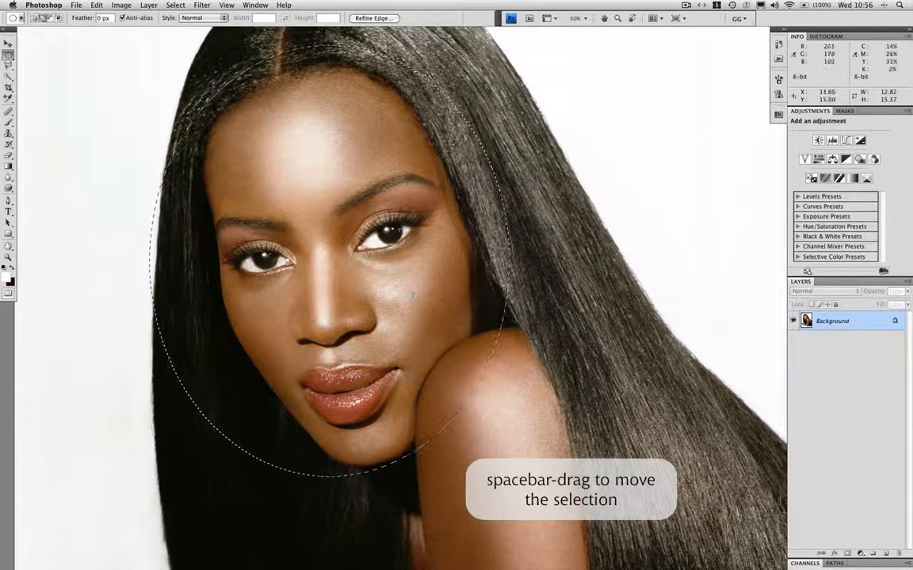
left_click_drag(426, 338, 585, 490)
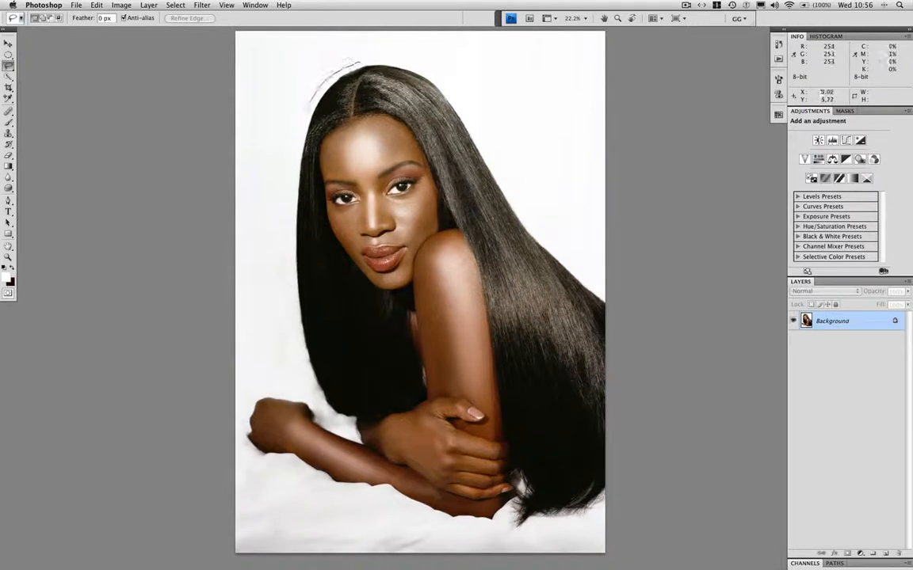
Draw a freehand Lasso selection about 29.2 by 37.9 loosely around the woman's hair, body and arms.
mouse_move(309, 103)
left_mouse_down()
mouse_move(294, 149)
mouse_move(290, 214)
left_mouse_up()
mouse_move(294, 293)
left_mouse_down()
mouse_move(312, 384)
mouse_move(327, 412)
mouse_move(353, 428)
mouse_move(278, 390)
left_mouse_up()
mouse_move(243, 434)
left_mouse_down()
mouse_move(270, 470)
mouse_move(472, 529)
mouse_move(599, 514)
mouse_move(607, 478)
left_mouse_up()
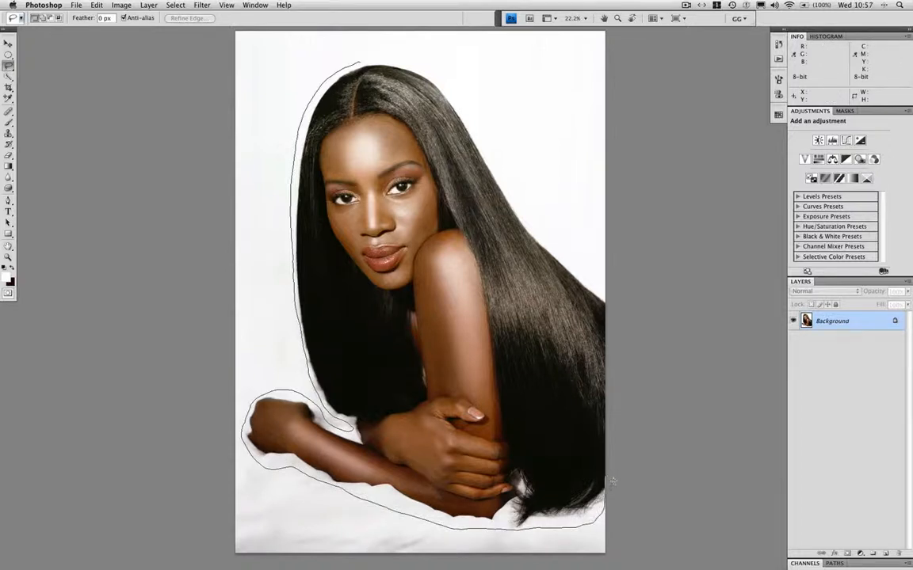
mouse_move(546, 275)
left_mouse_down()
mouse_move(543, 256)
mouse_move(374, 60)
left_mouse_up()
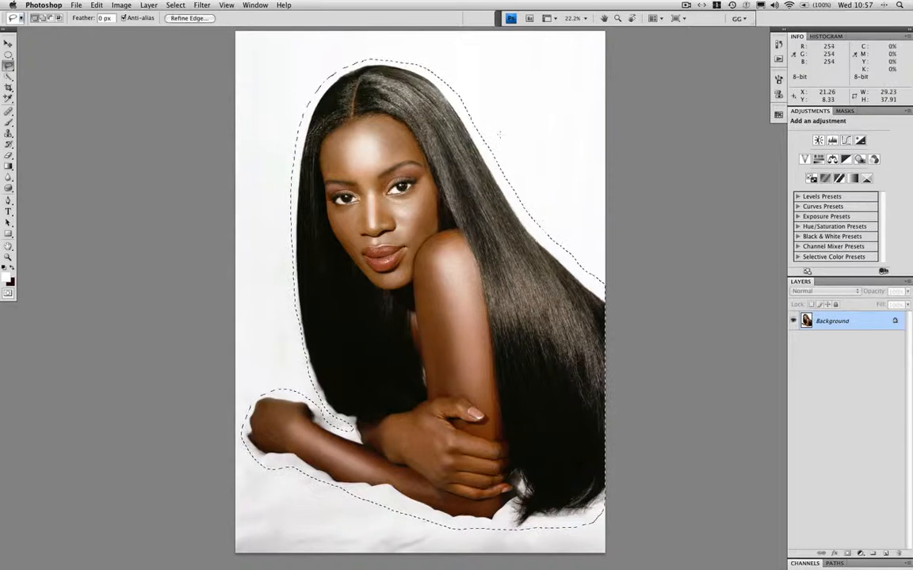
Show the lasso selection as a Quick Mask overlay and set up a black Brush with 100% flow.
key("q")
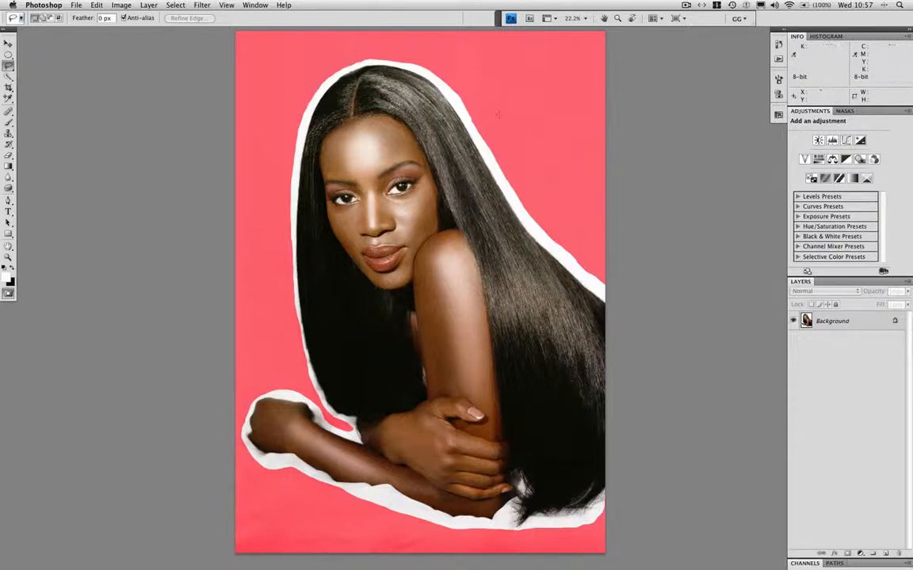
key("super+1")
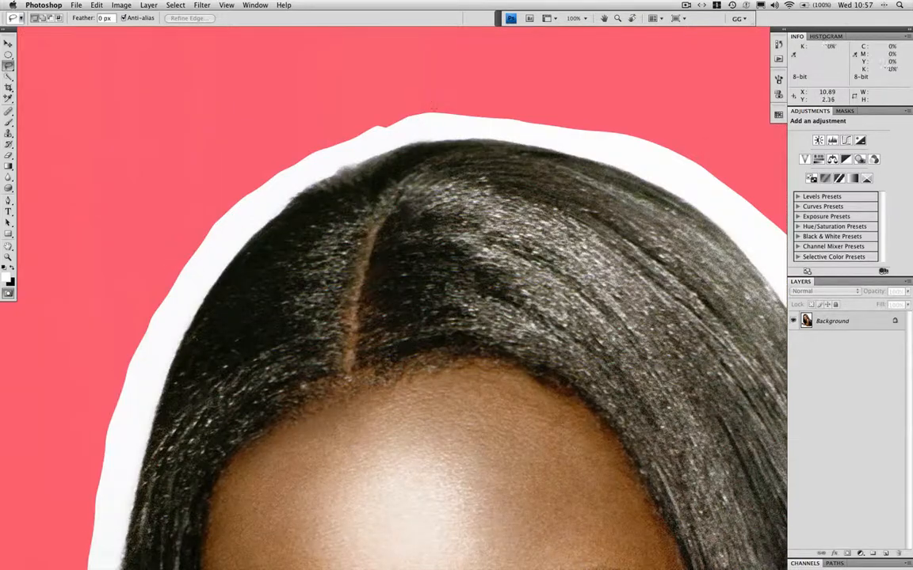
key("b")
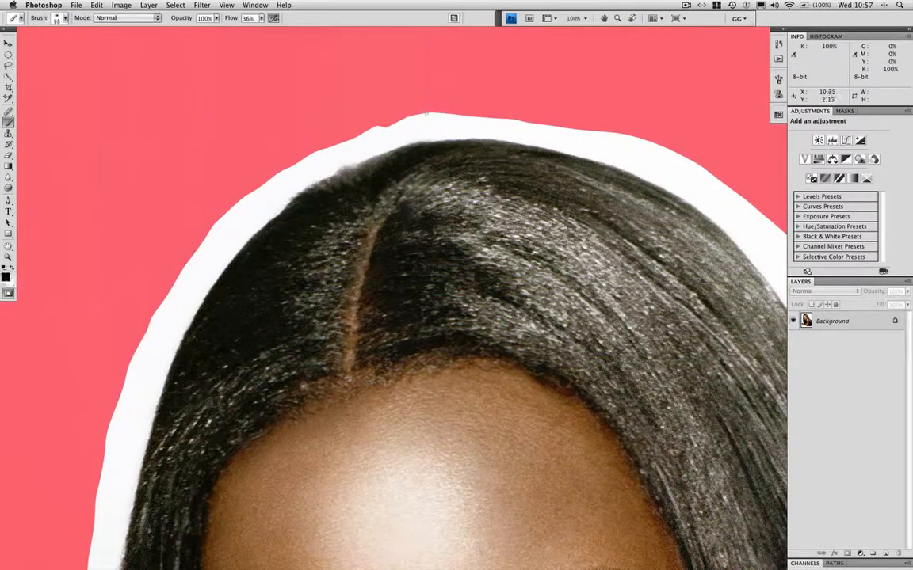
left_click(262, 18)
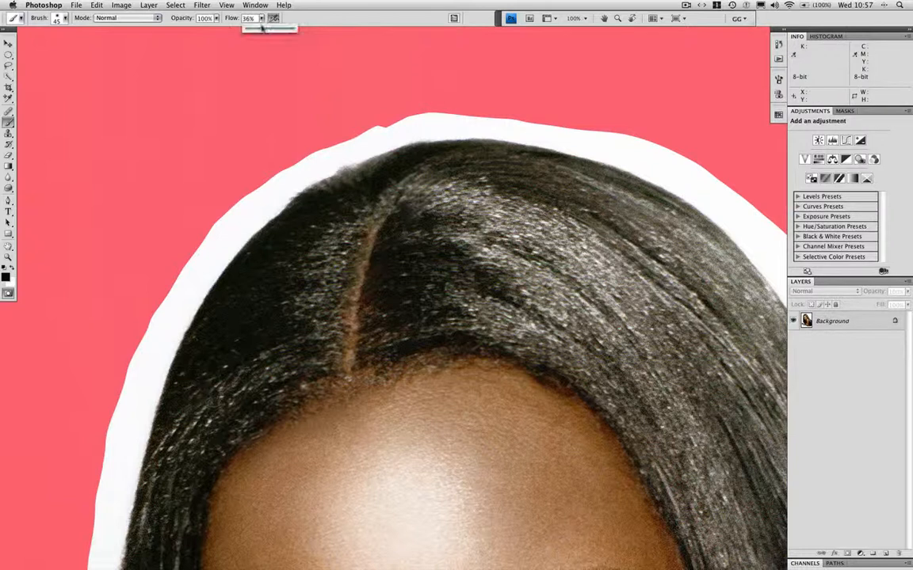
left_click_drag(262, 28, 294, 29)
Paint the mask over the white fringe along the top of the hair, and turn it back into a selection.
mouse_move(445, 114)
left_mouse_down()
mouse_move(348, 137)
mouse_move(432, 113)
mouse_move(479, 115)
left_mouse_up()
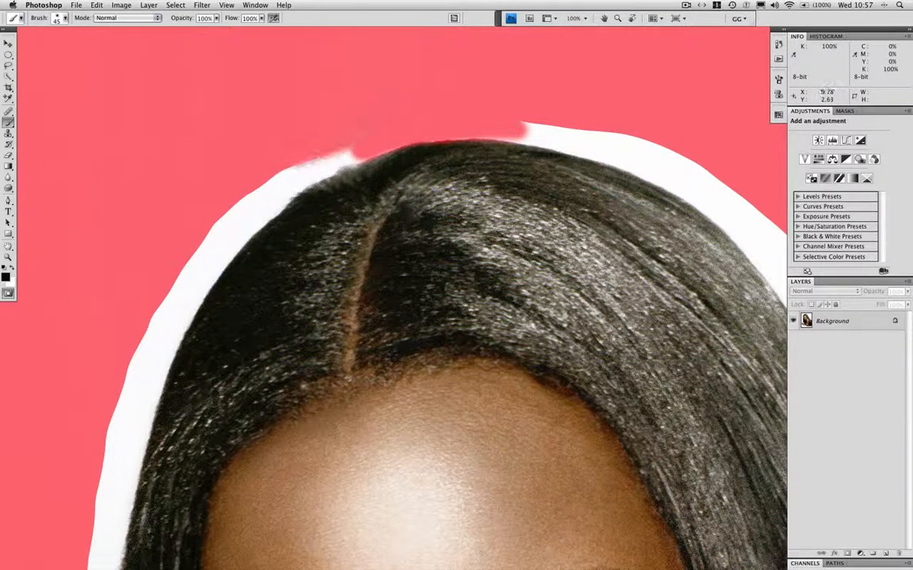
mouse_move(332, 163)
left_mouse_down()
mouse_move(270, 182)
mouse_move(290, 162)
mouse_move(257, 182)
left_mouse_up()
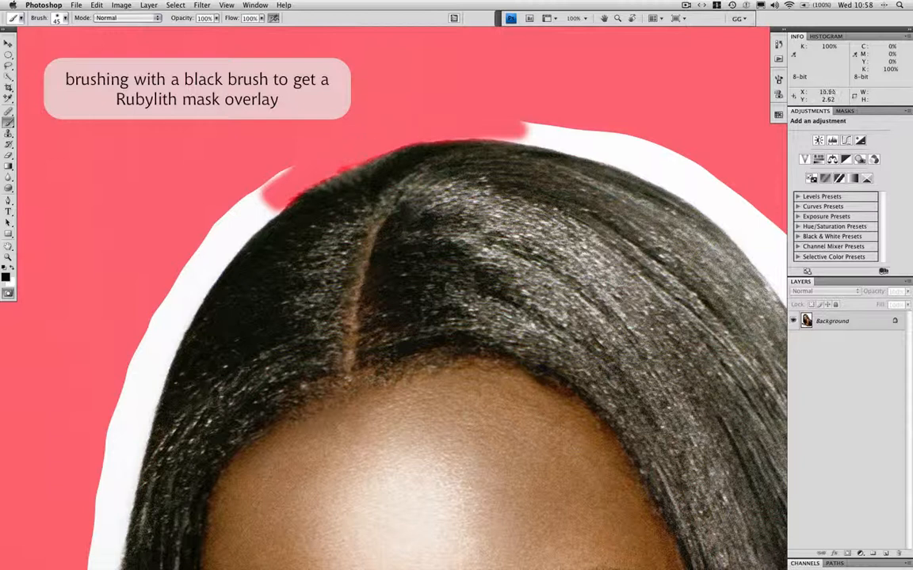
mouse_move(511, 131)
left_mouse_down()
mouse_move(612, 158)
mouse_move(671, 162)
left_mouse_up()
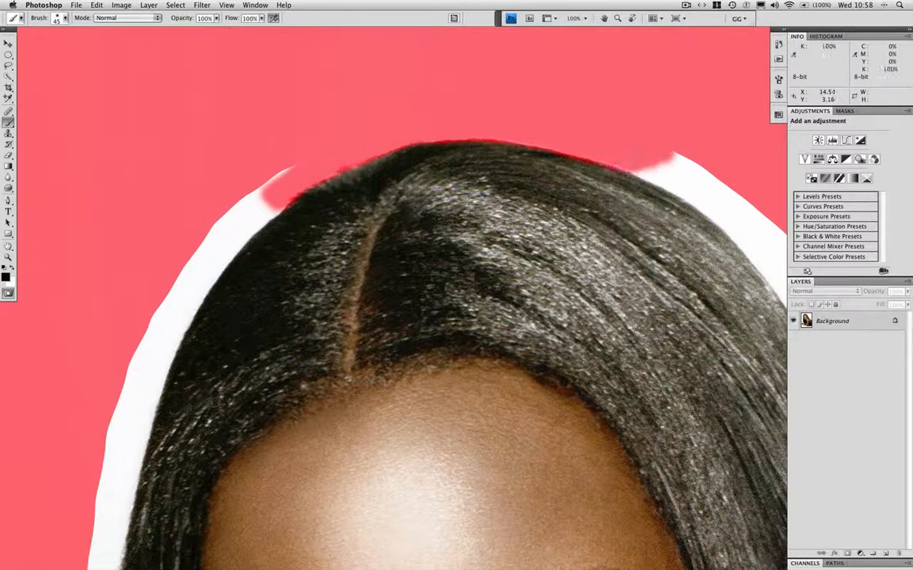
mouse_move(307, 163)
left_mouse_down()
mouse_move(239, 211)
mouse_move(227, 243)
left_mouse_up()
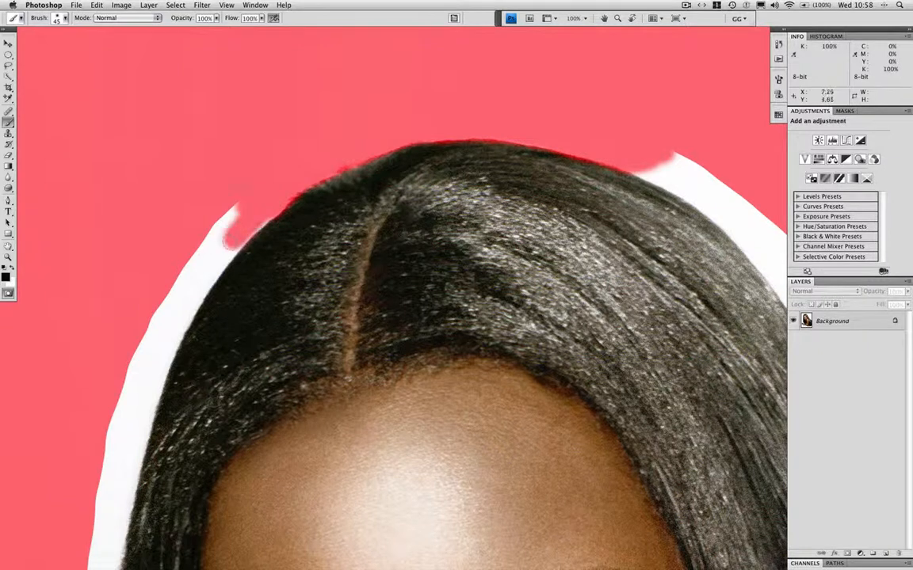
key("q")
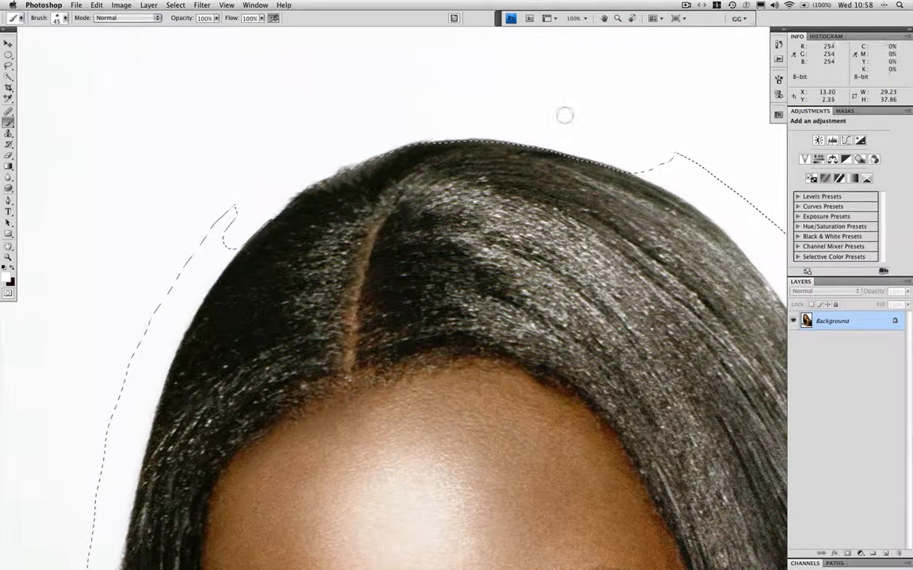
Outline the whole woman with a Polygonal Lasso selection about 29.5 by 38.7, and clear that selection.
key("super+0")
left_click_drag(8, 64, 54, 75)
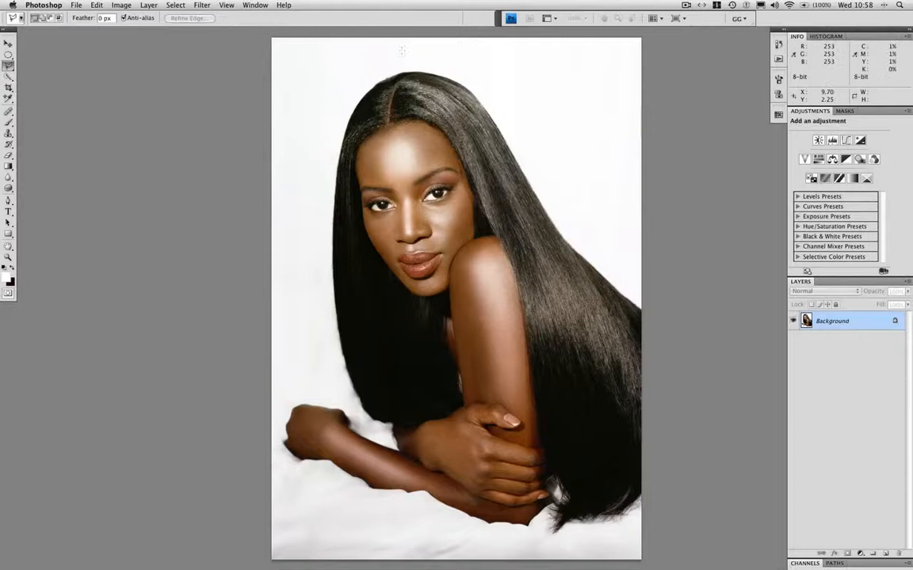
left_click(393, 65)
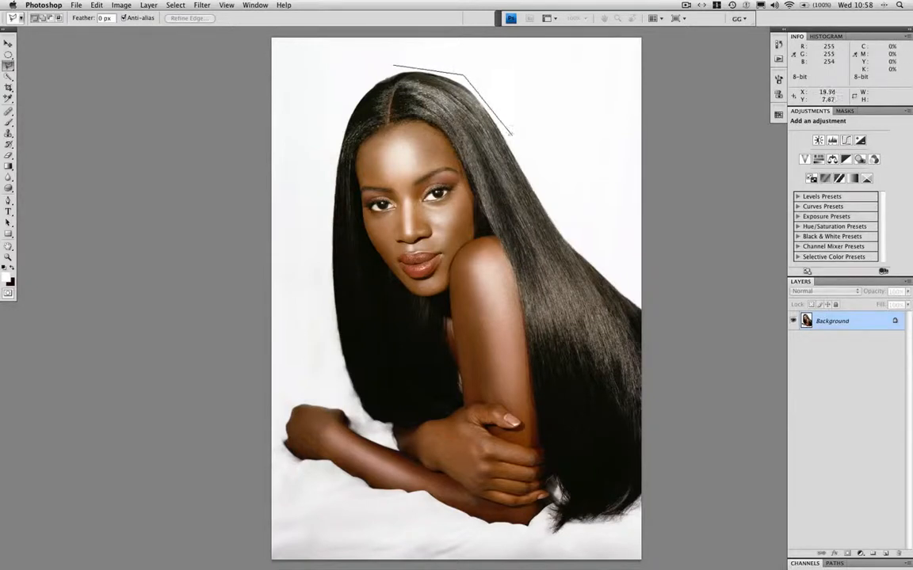
left_click(512, 134)
left_click(568, 228)
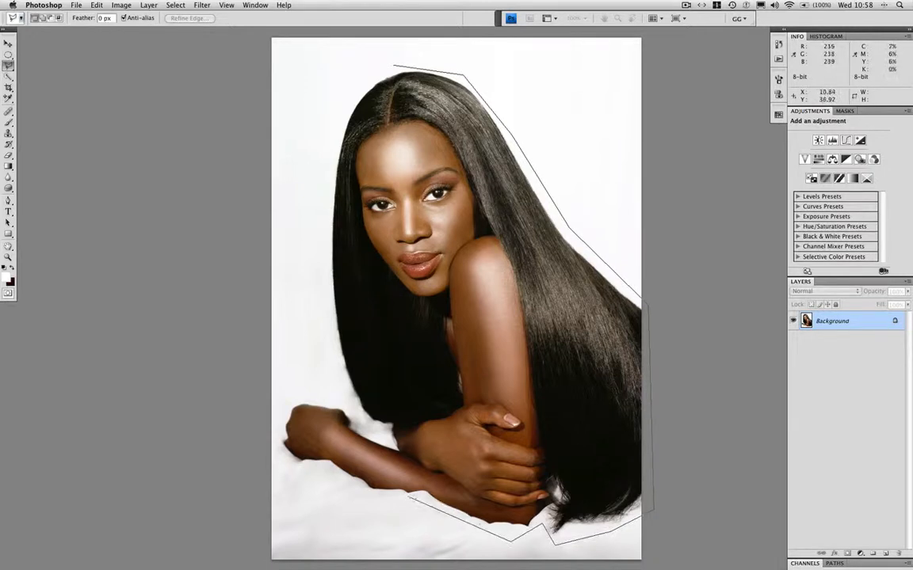
left_click(415, 497)
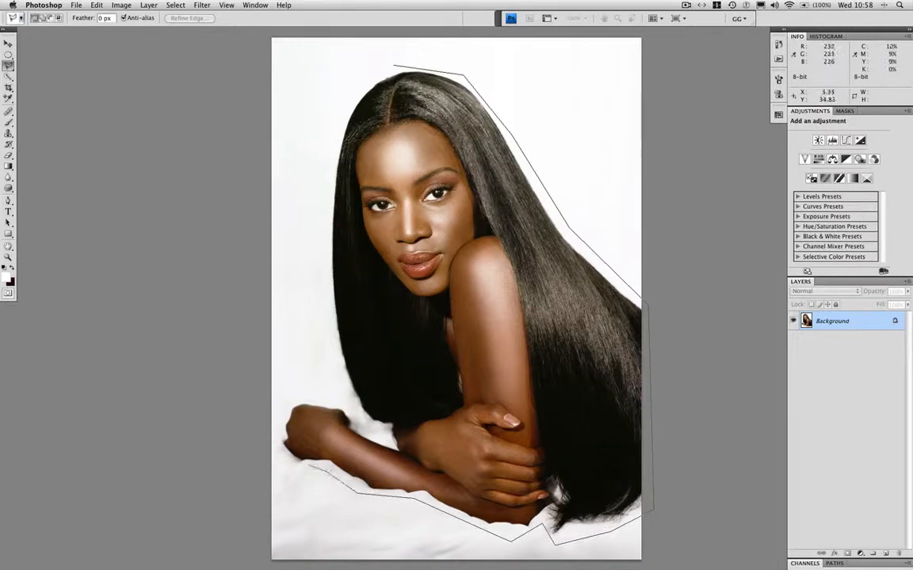
left_click(283, 469)
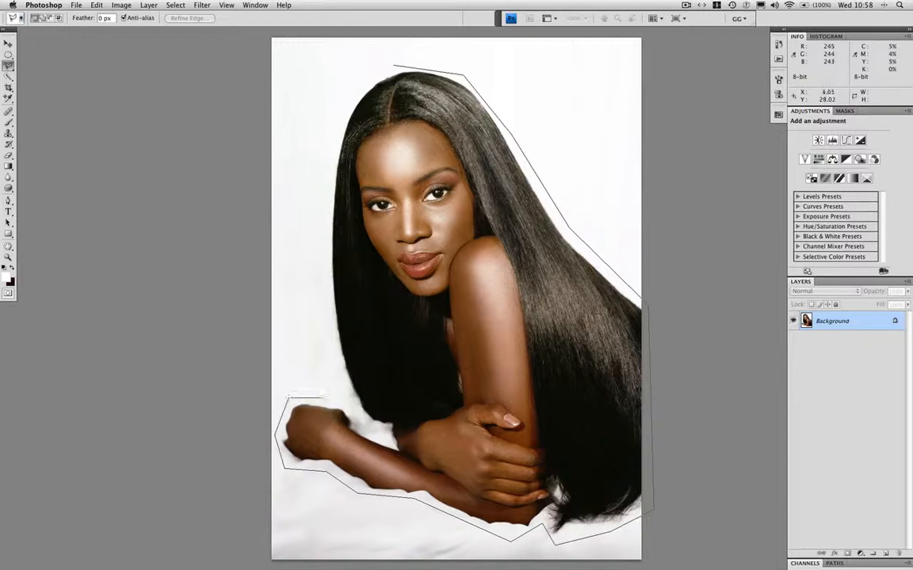
left_click(326, 397)
left_click(352, 408)
left_click(341, 374)
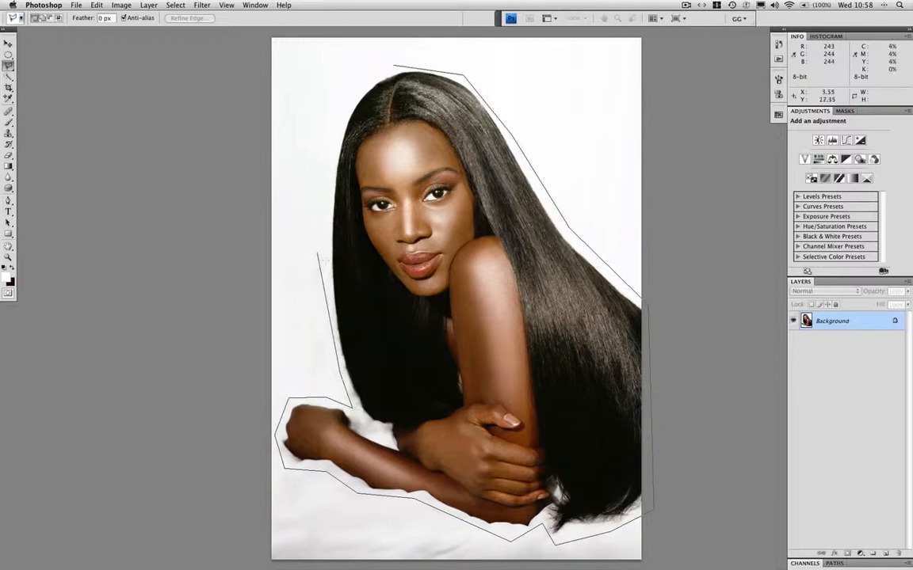
left_click(324, 271)
left_click(329, 173)
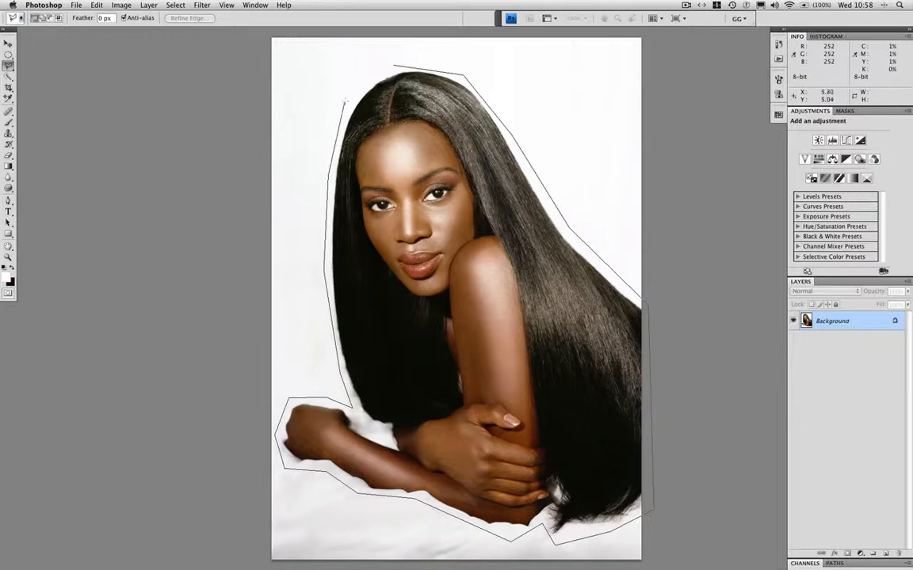
left_click(395, 62)
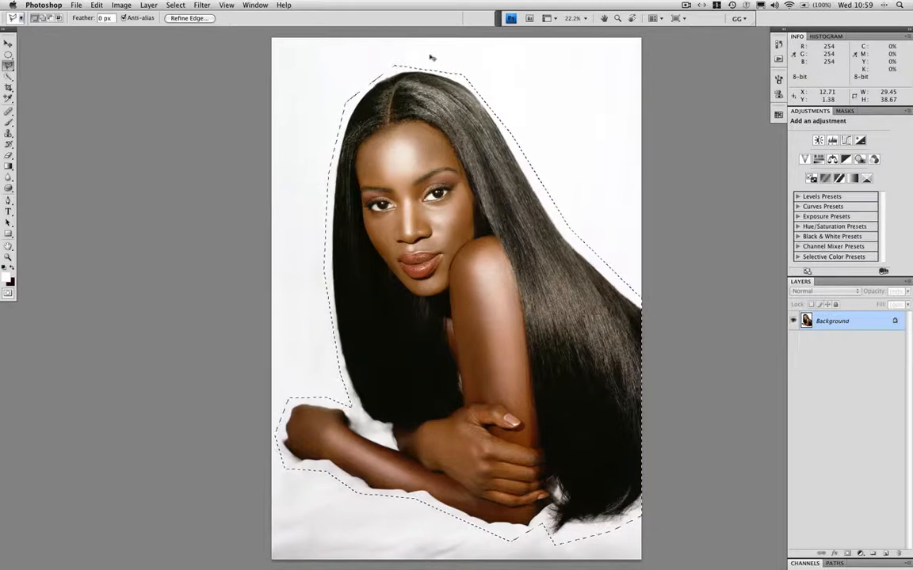
key("super+d")
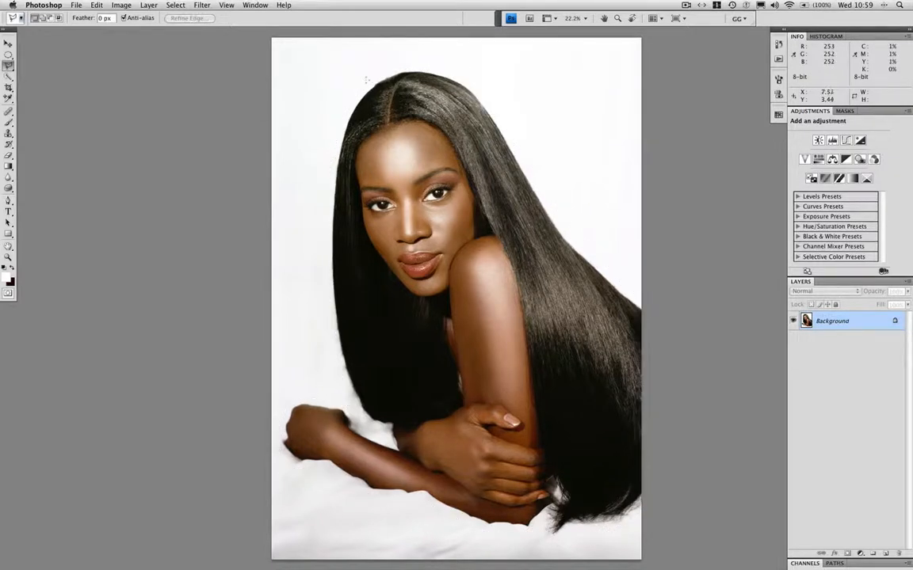
left_click(366, 80)
left_click(427, 60)
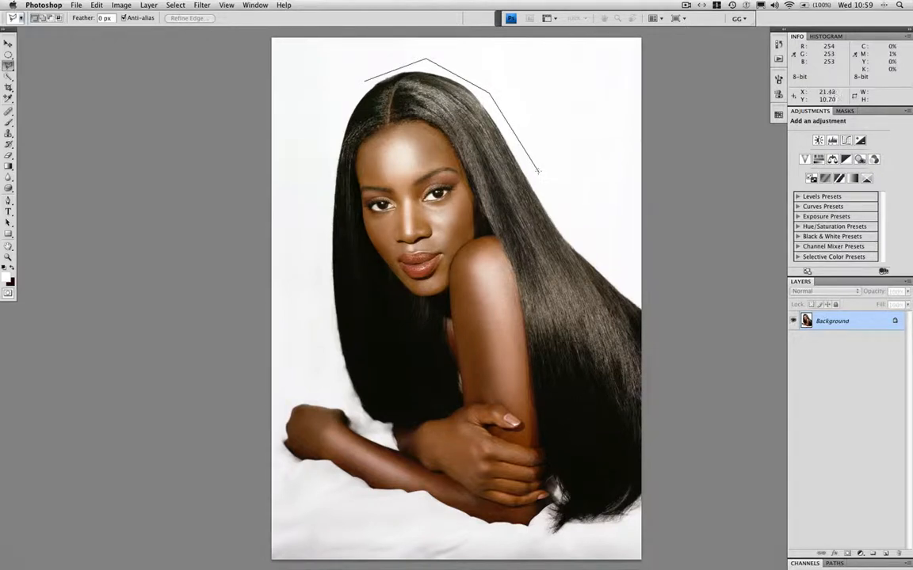
key("Escape")
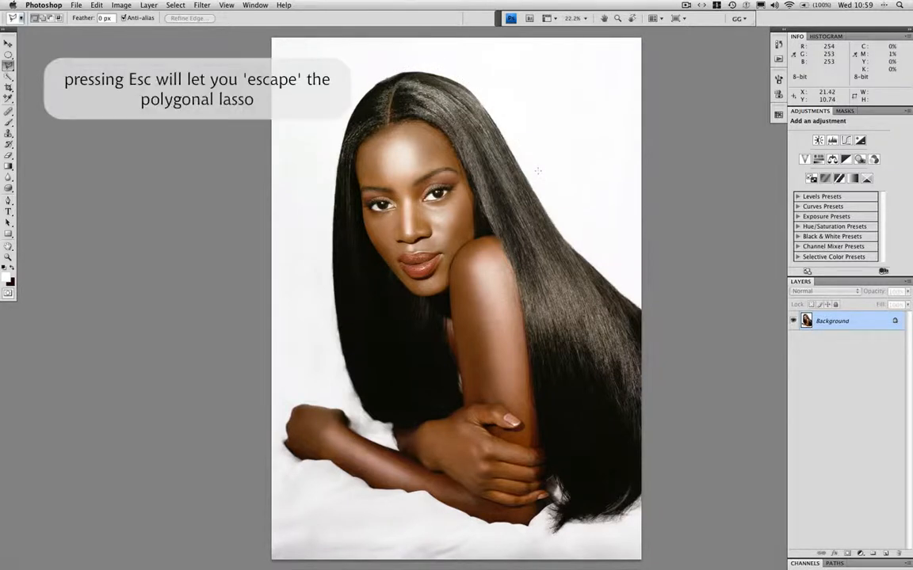
Switch to the Magnetic Lasso and, at 100% magnification, start an outline at the crown of the woman's hair.
left_click_drag(8, 65, 55, 84)
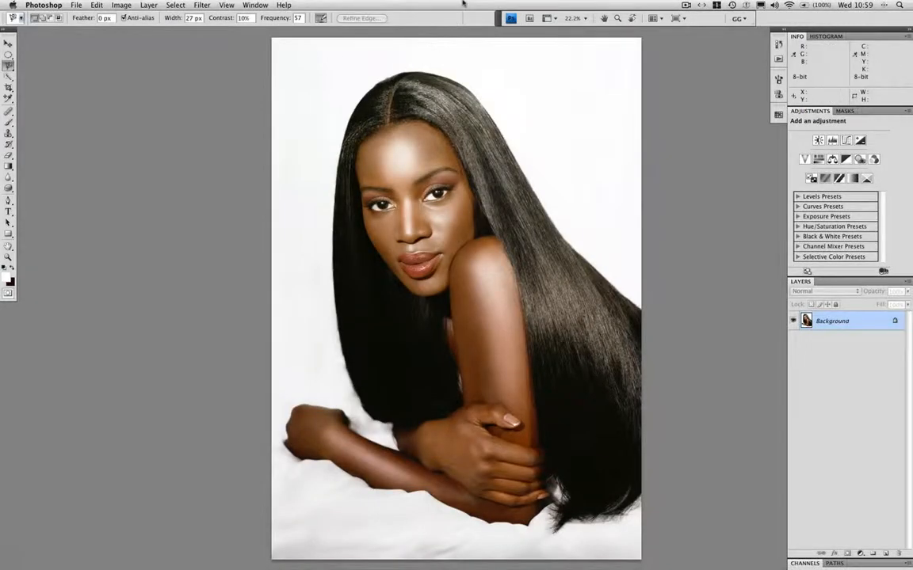
key("super+alt+0")
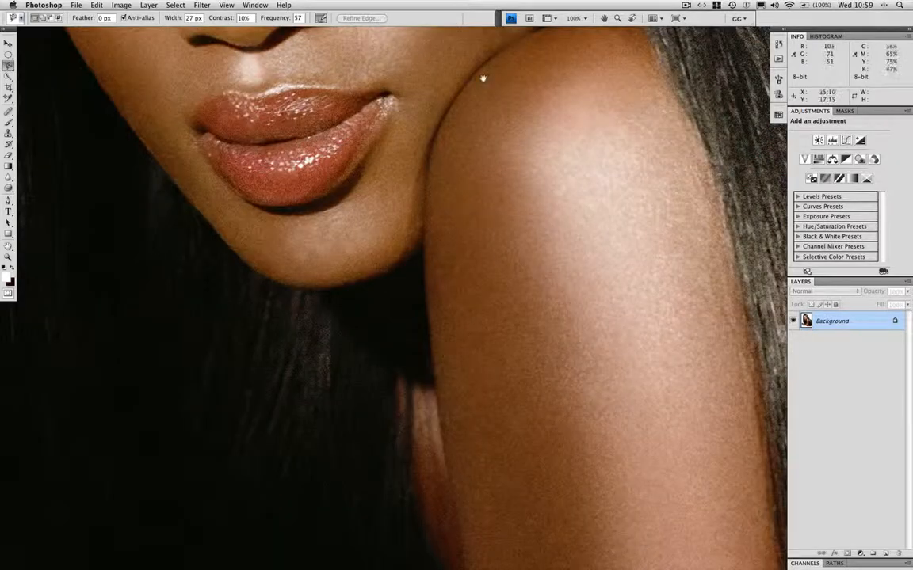
scroll(466, 208, "up", 10)
scroll(466, 207, "up", 10)
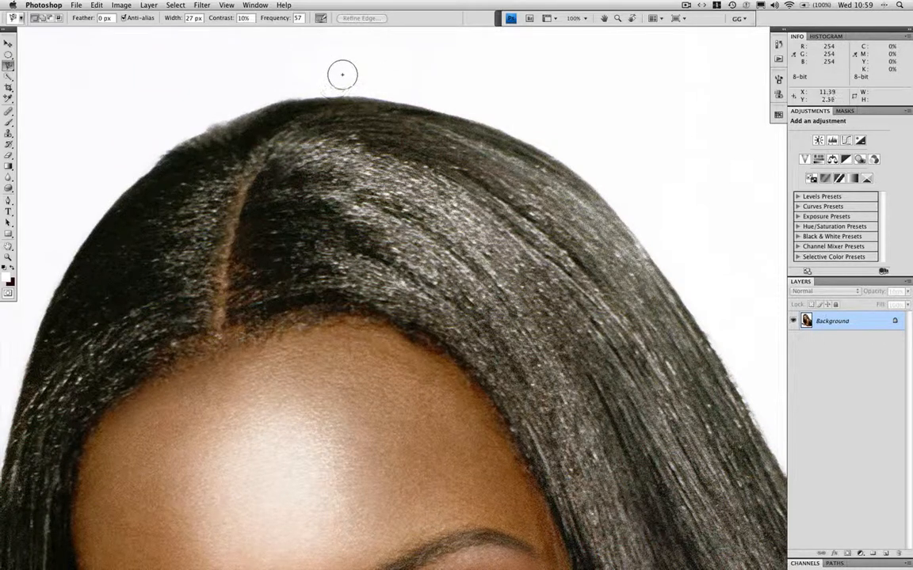
left_click_drag(643, 207, 449, 144)
left_click_drag(340, 72, 578, 142)
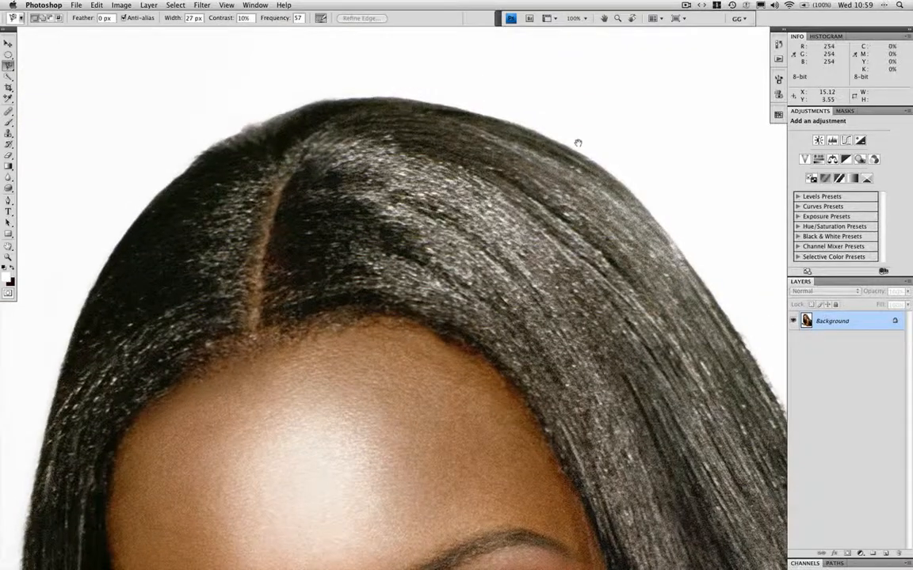
left_click(309, 101)
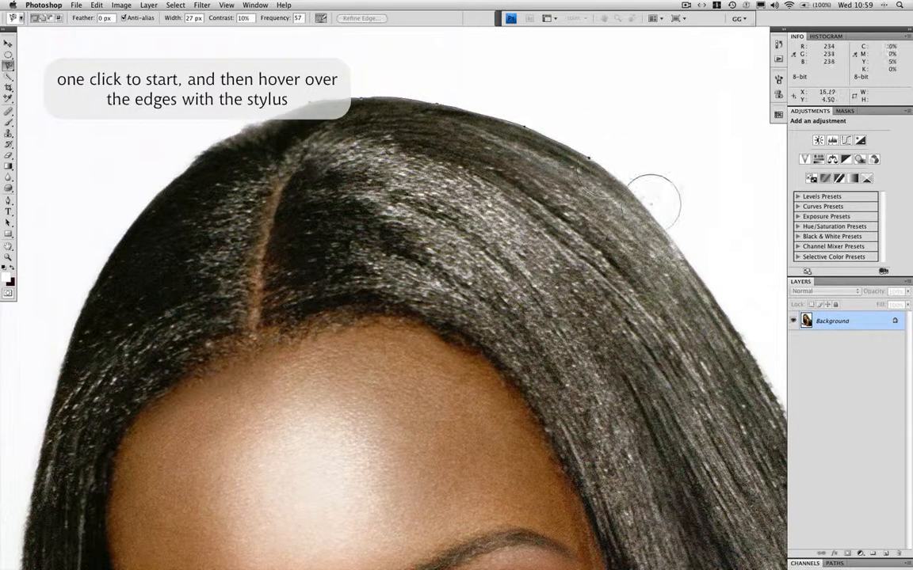
Trace the magnetic outline down the hair's right-hand edge to beside the shoulder, and remove the anchor points that strayed into the background.
left_click_drag(675, 252, 534, 154)
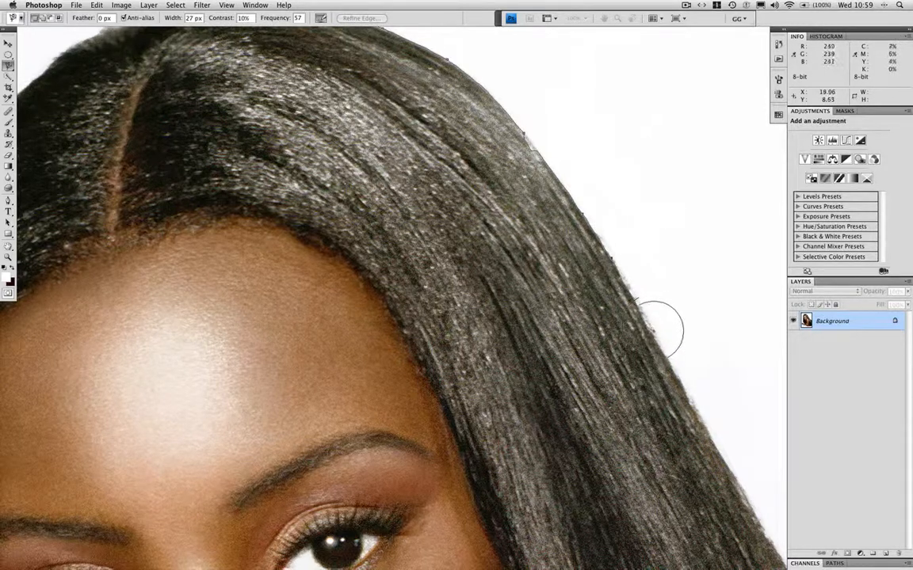
left_click_drag(649, 331, 536, 170)
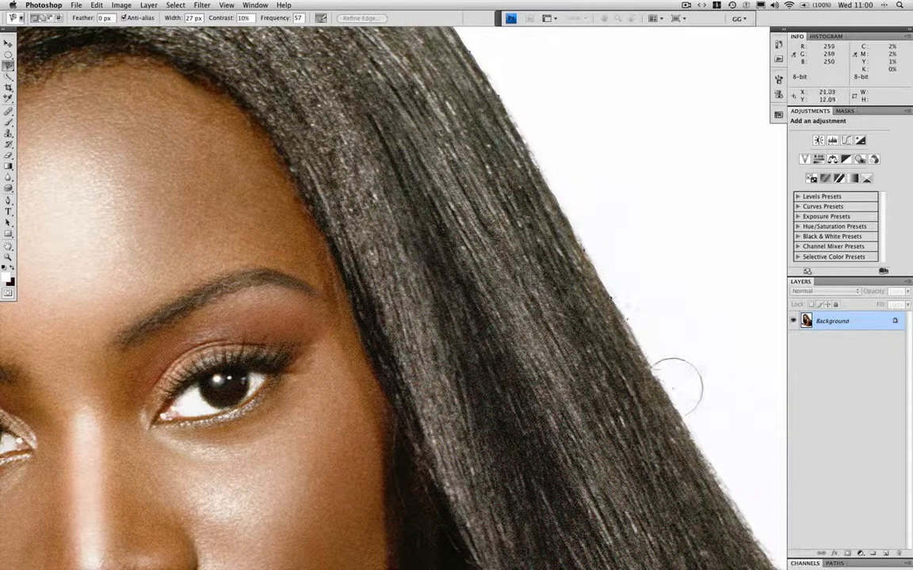
mouse_move(687, 435)
left_mouse_down()
mouse_move(515, 170)
mouse_move(578, 221)
mouse_move(683, 389)
left_mouse_up()
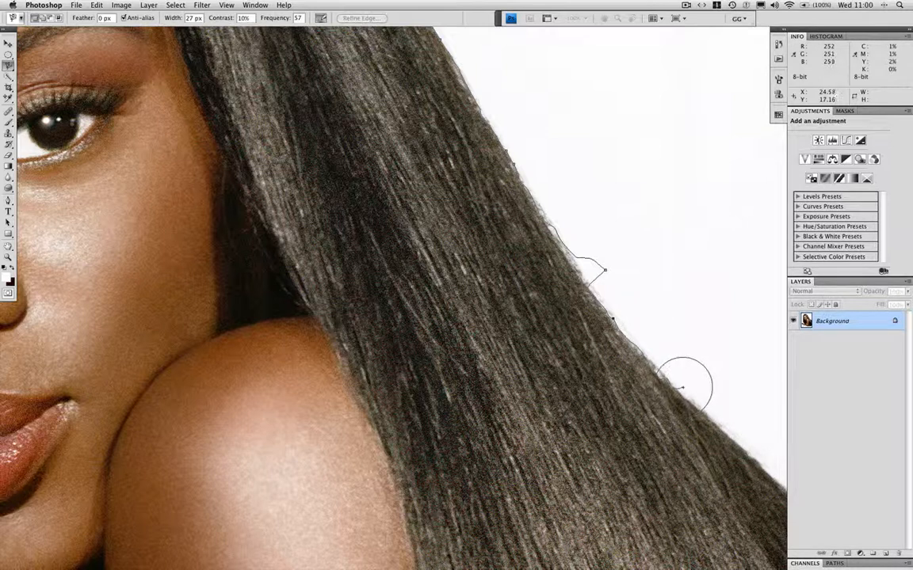
key("BackSpace")
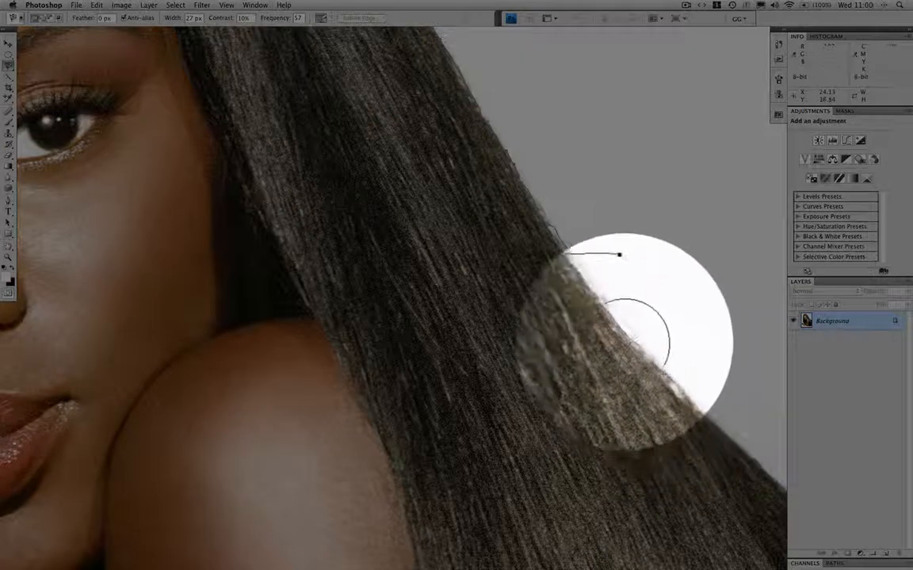
key("BackSpace")
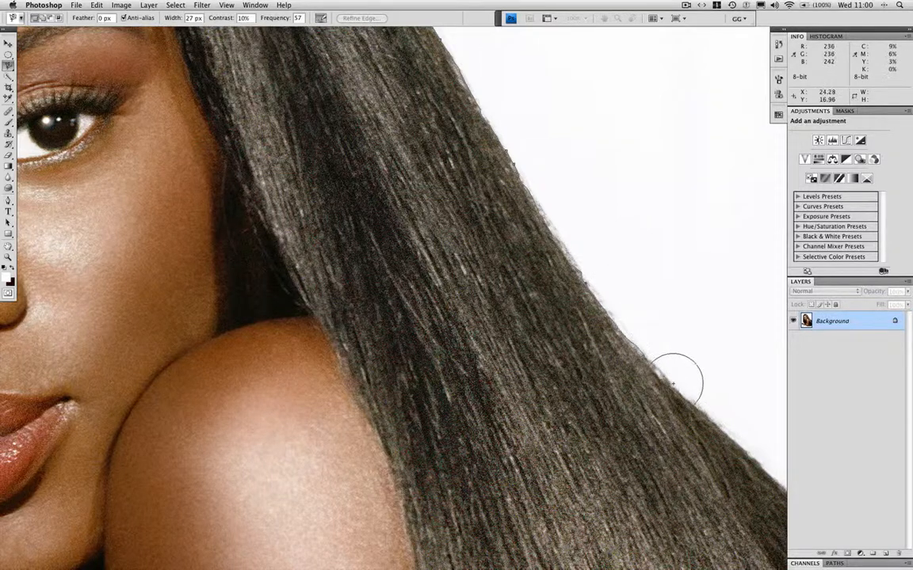
Continue the magnetic outline along the hair below the shoulder until it meets the right border of the photo.
left_click_drag(657, 372, 493, 161)
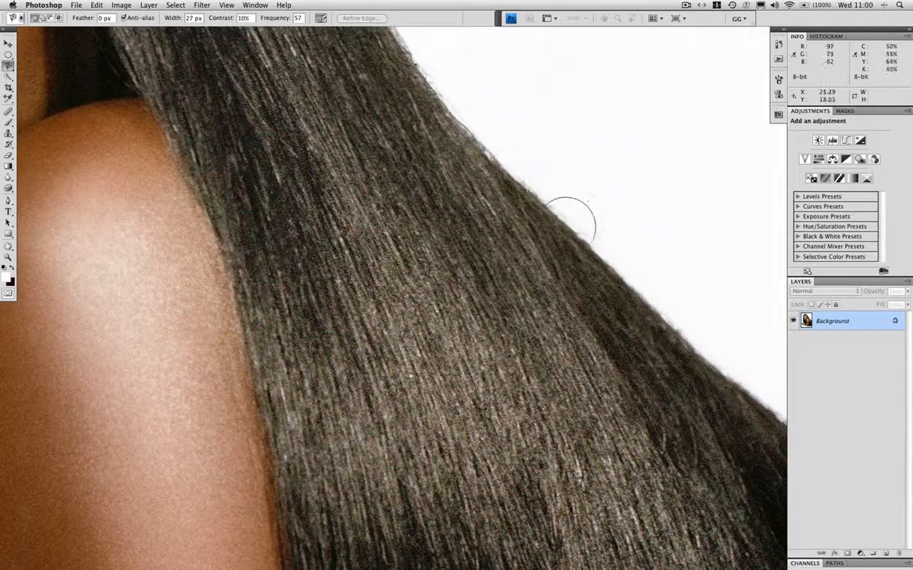
left_click_drag(672, 326, 483, 193)
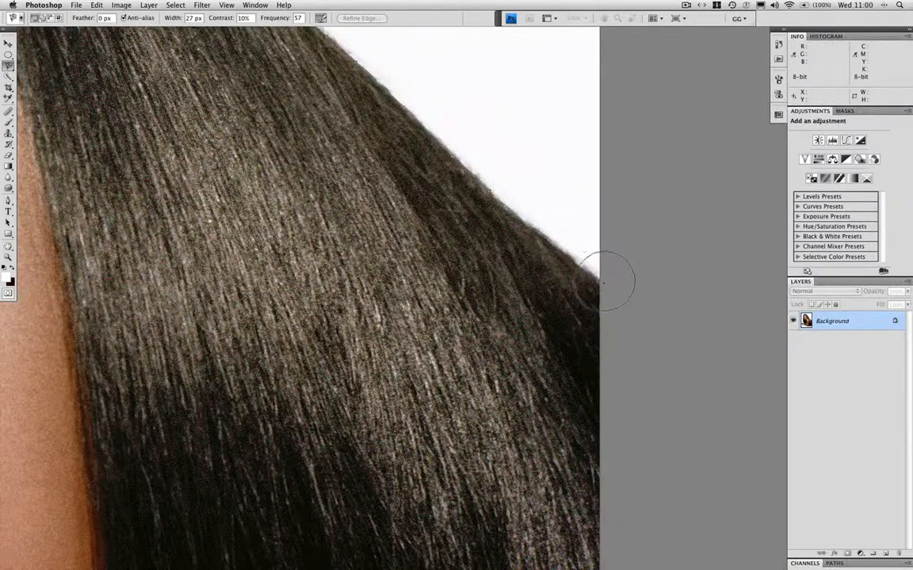
mouse_move(577, 293)
left_mouse_down()
mouse_move(545, 126)
mouse_move(553, 115)
left_mouse_up()
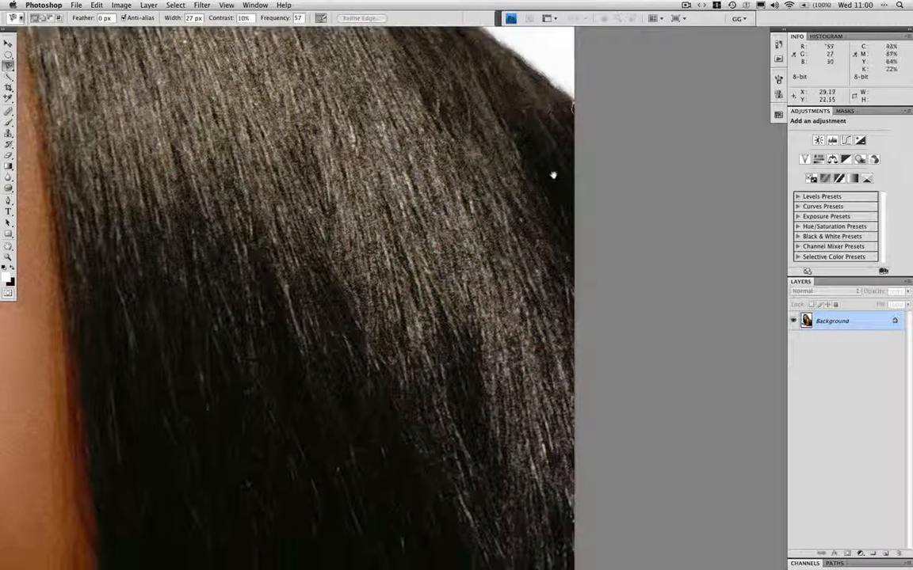
left_click_drag(553, 257, 544, 119)
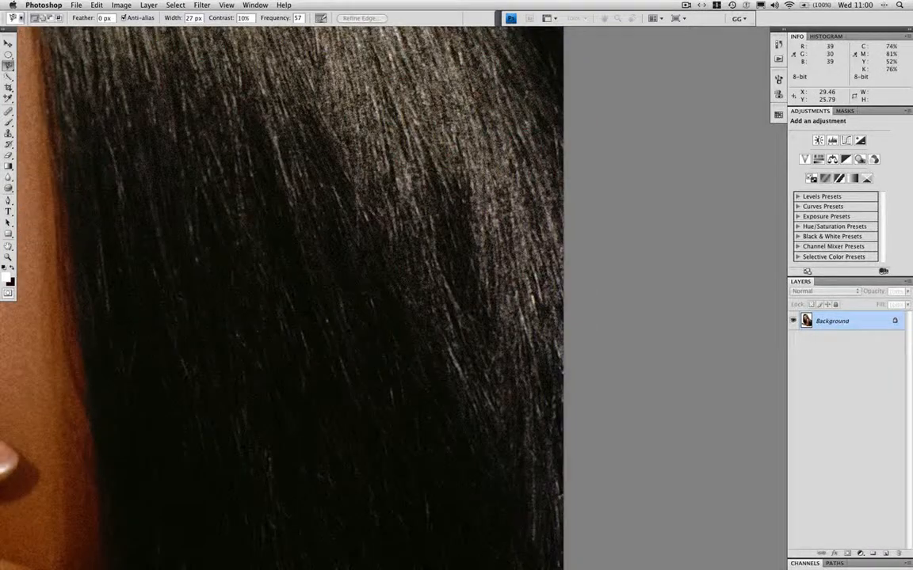
Extend the outline down the photo's right border, around the hair tips, and along the forearm and fist to the hair's left side.
left_click(565, 230, "super")
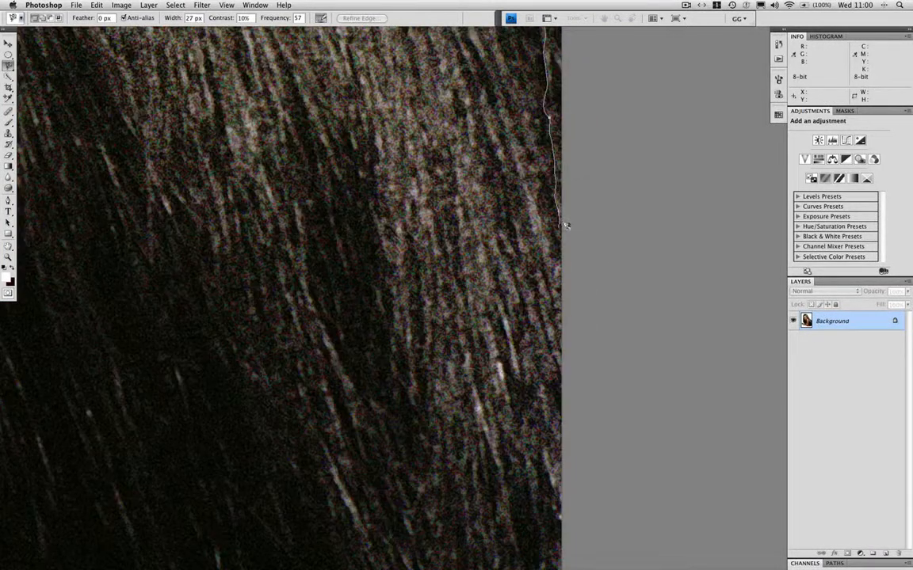
left_click(568, 232, "alt+super")
left_click(568, 232, "alt+super")
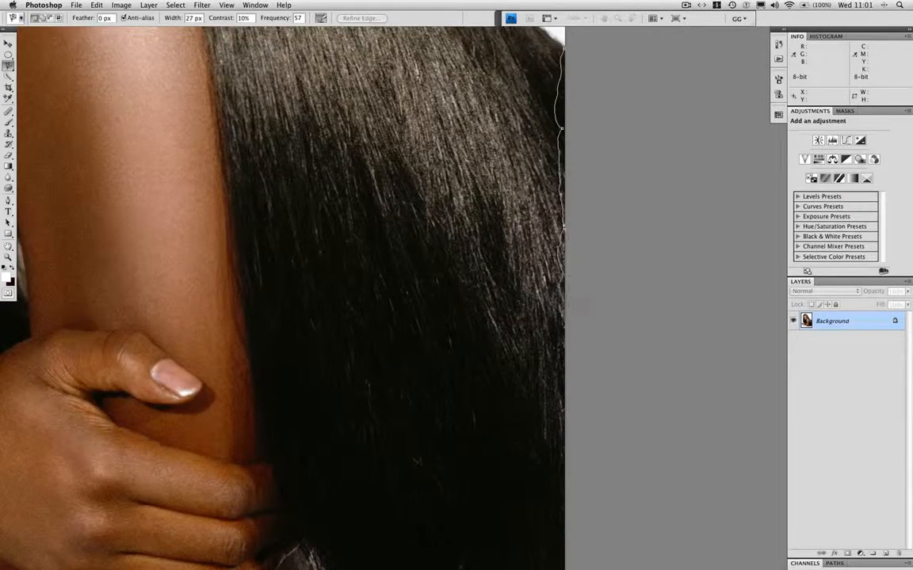
left_click(569, 301, "alt+super")
left_click(569, 302, "alt+super")
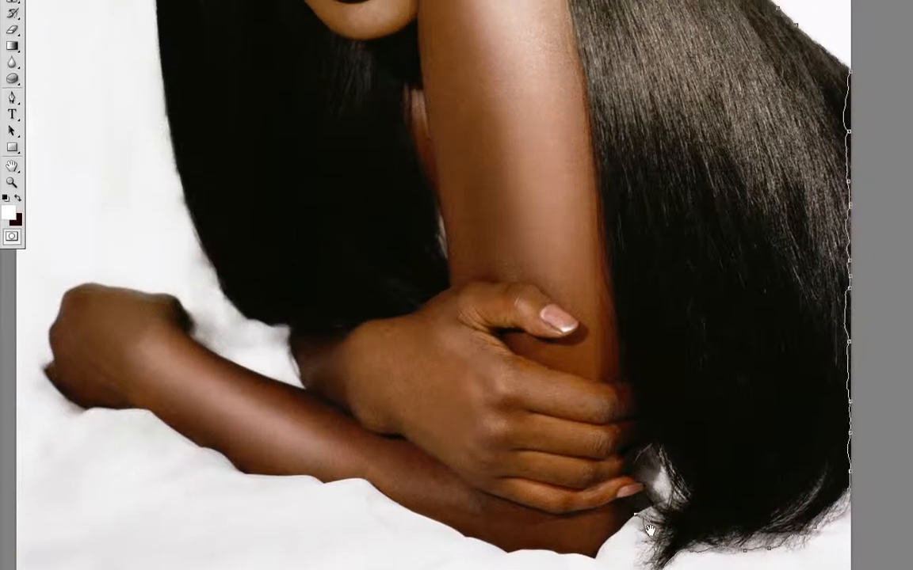
left_click_drag(613, 342, 684, 116)
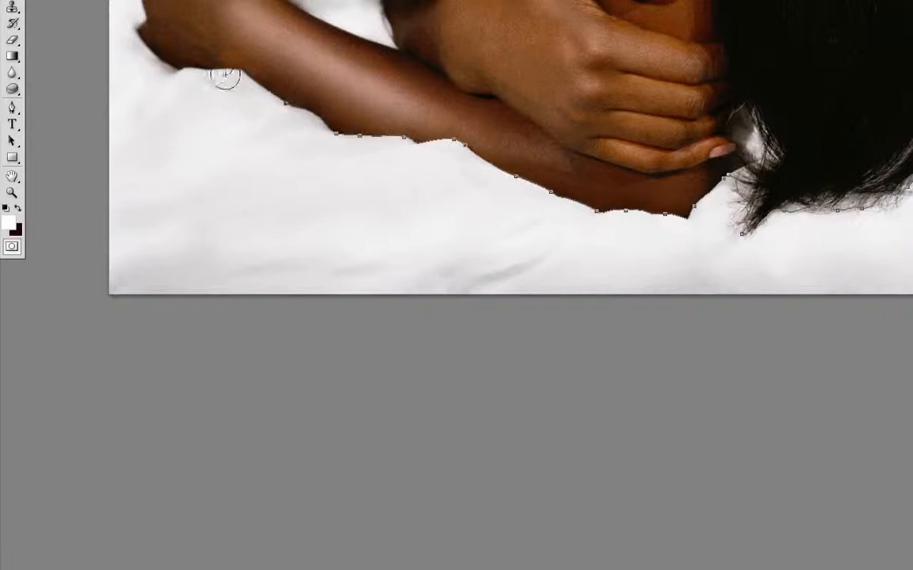
left_click_drag(220, 80, 476, 203)
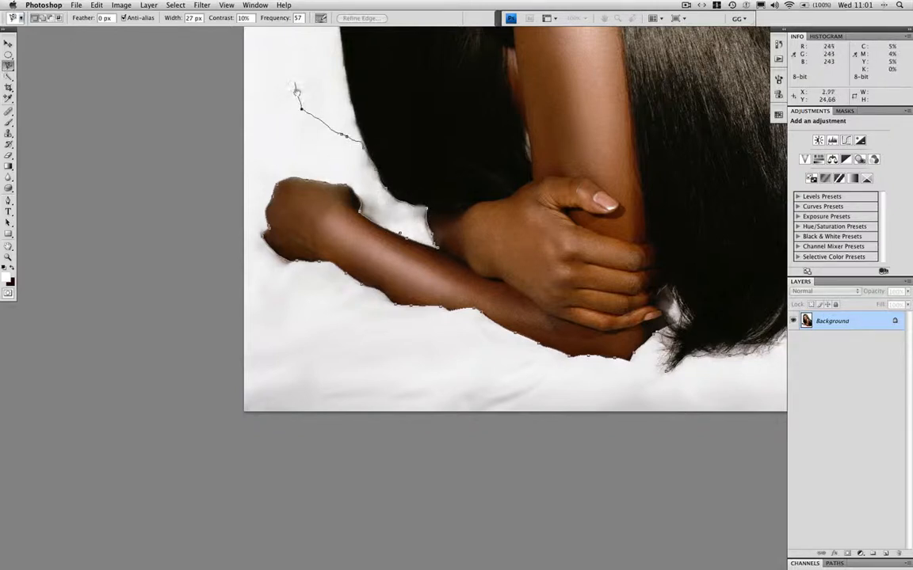
Let the outline wander into the white background above the fist, and remove its stray anchor points one segment at a time.
left_click_drag(296, 87, 332, 225)
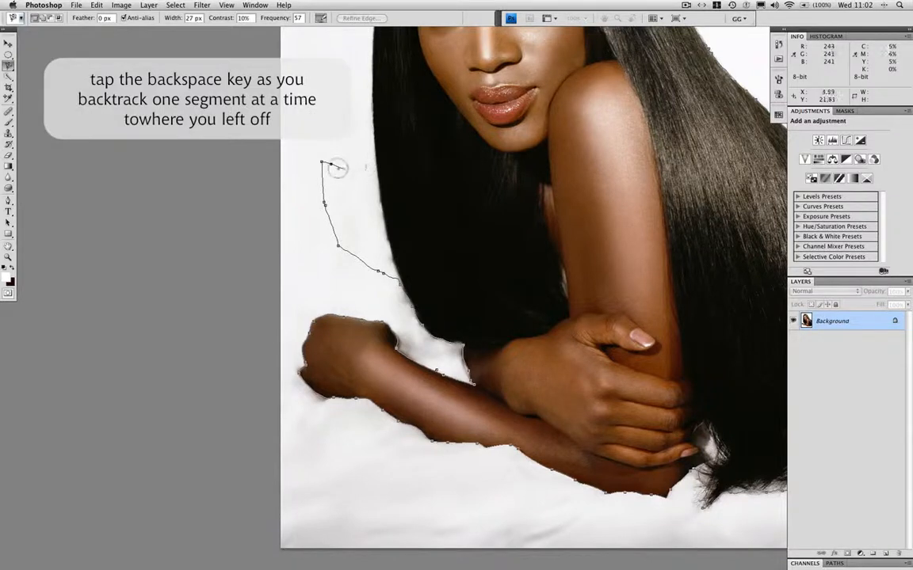
key("BackSpace")
key("BackSpace")
key("BackSpace")
key("BackSpace")
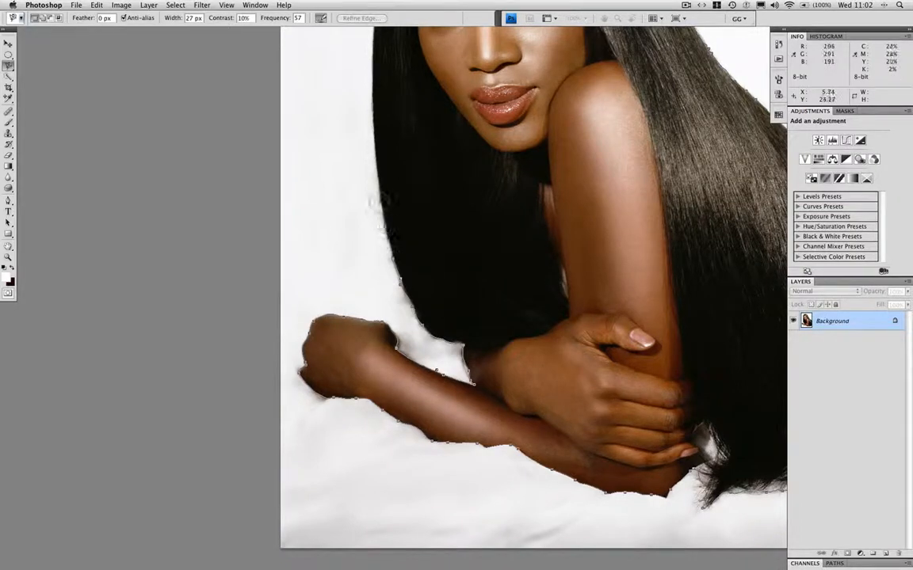
Trace up the hair's left edge and close the outline at the crown, making a selection about 28.7 by 37.1.
left_click_drag(370, 96, 340, 226)
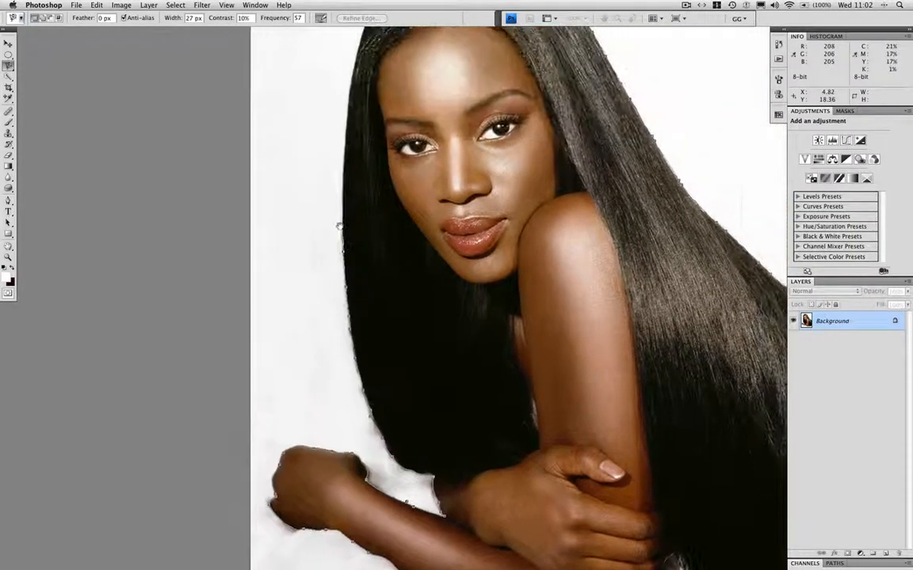
left_click_drag(346, 113, 328, 177)
left_click_drag(341, 95, 281, 158)
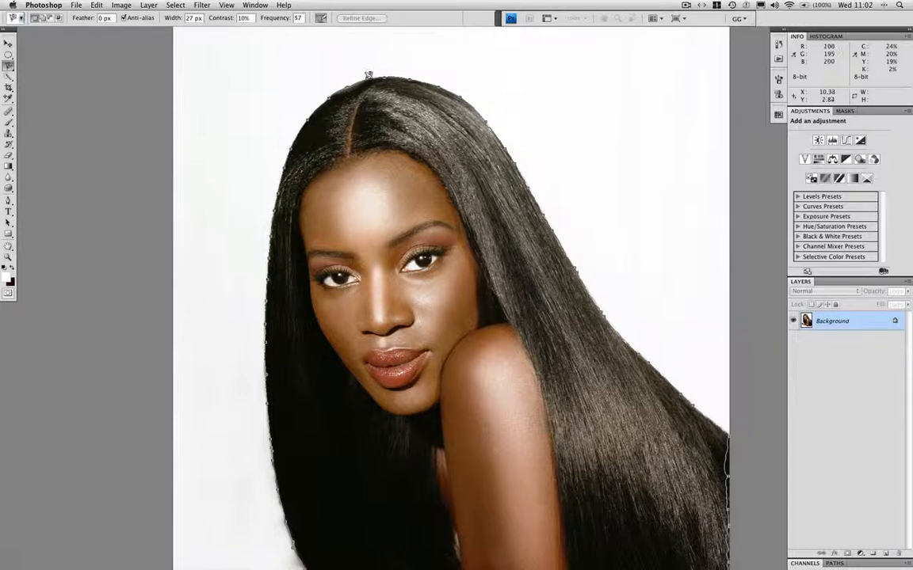
left_click(362, 76)
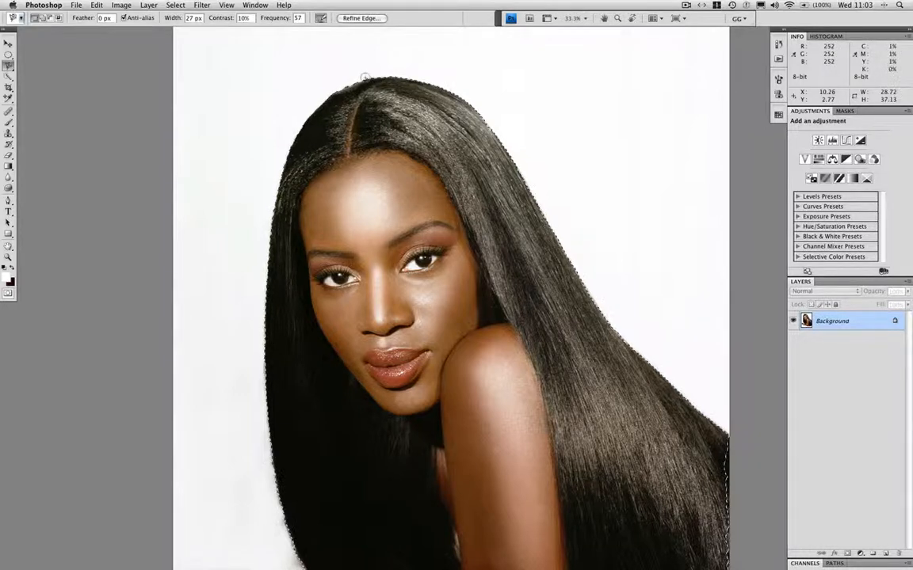